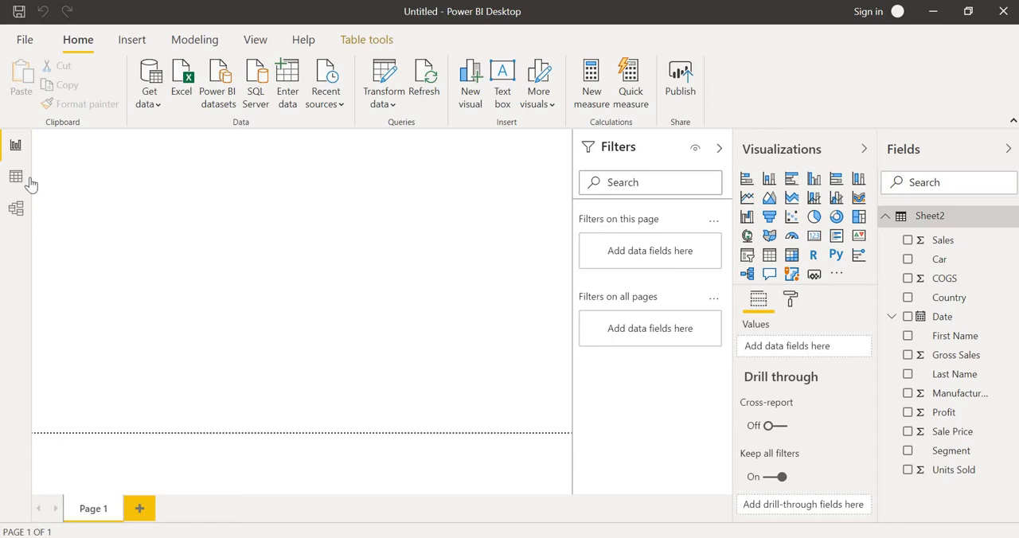
- Show the table data and add a new calculated column to Sheet2
click(17, 176)
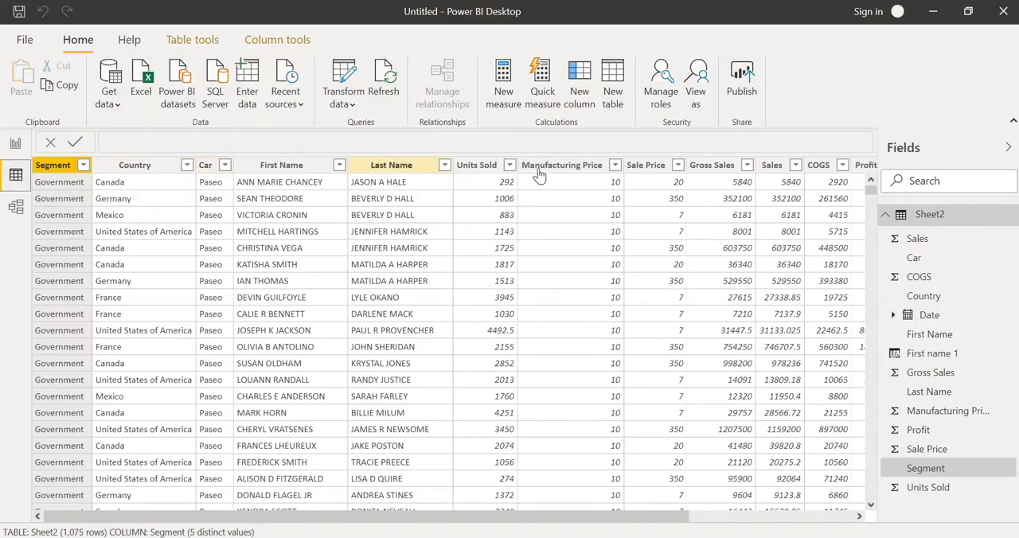
click(585, 102)
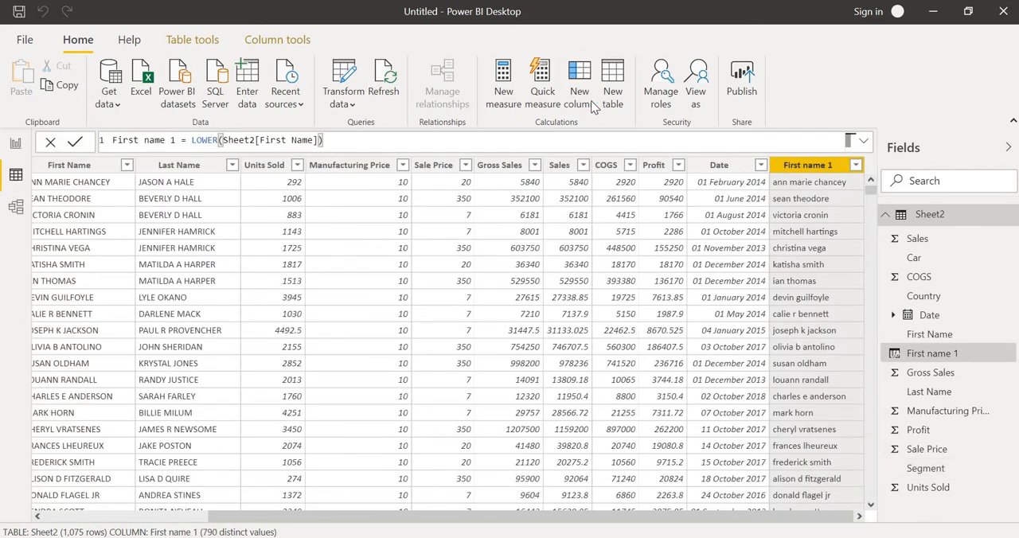
click(590, 100)
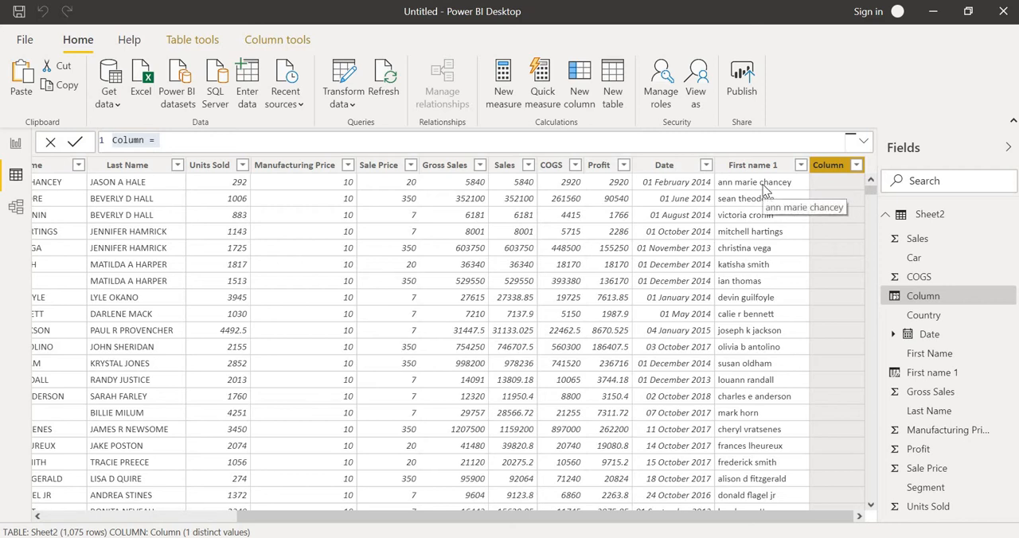
- Name the new column upper and begin its formula with the UPPER function
click(205, 135)
key(BackSpace)
key(BackSpace)
key(BackSpace)
key(BackSpace)
key(BackSpace)
key(BackSpace)
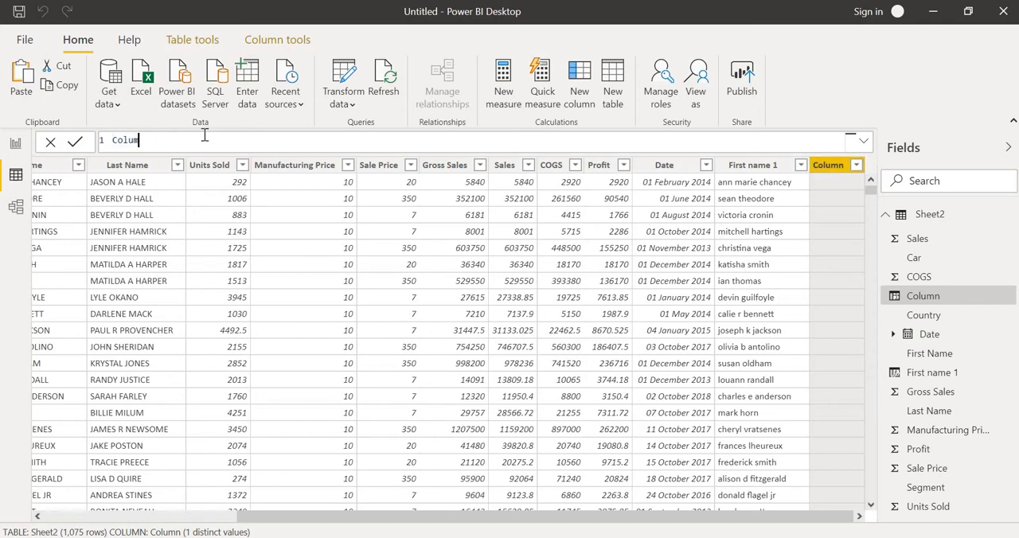
text(upper=upper)
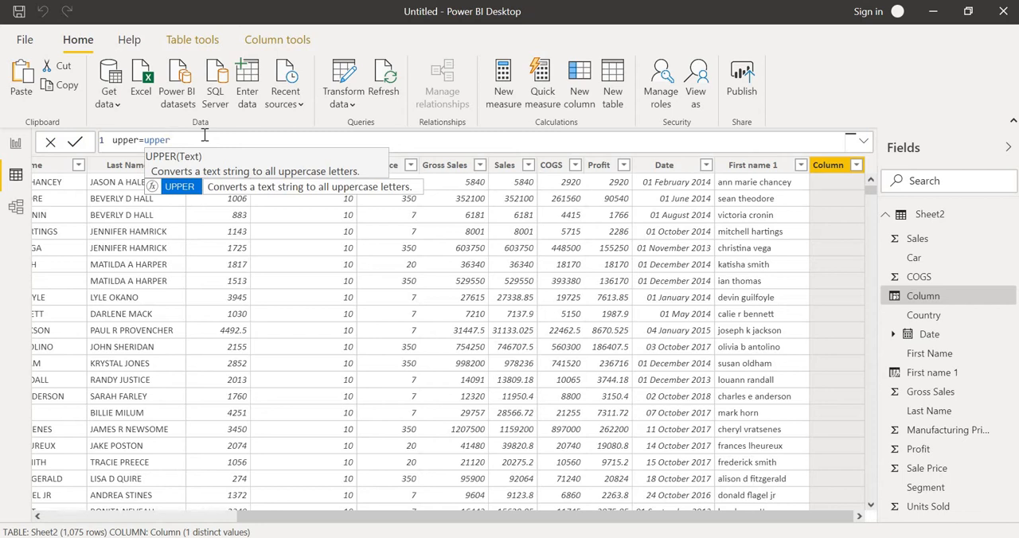
key(Tab)
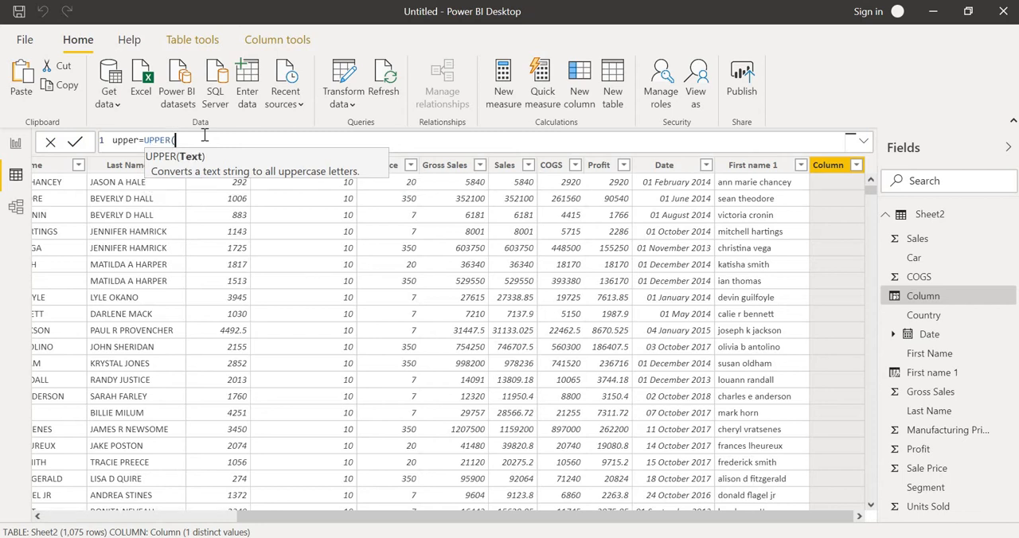
- Complete the UPPER formula with Sheet2[First name 1] as its text argument and commit it
text(s)
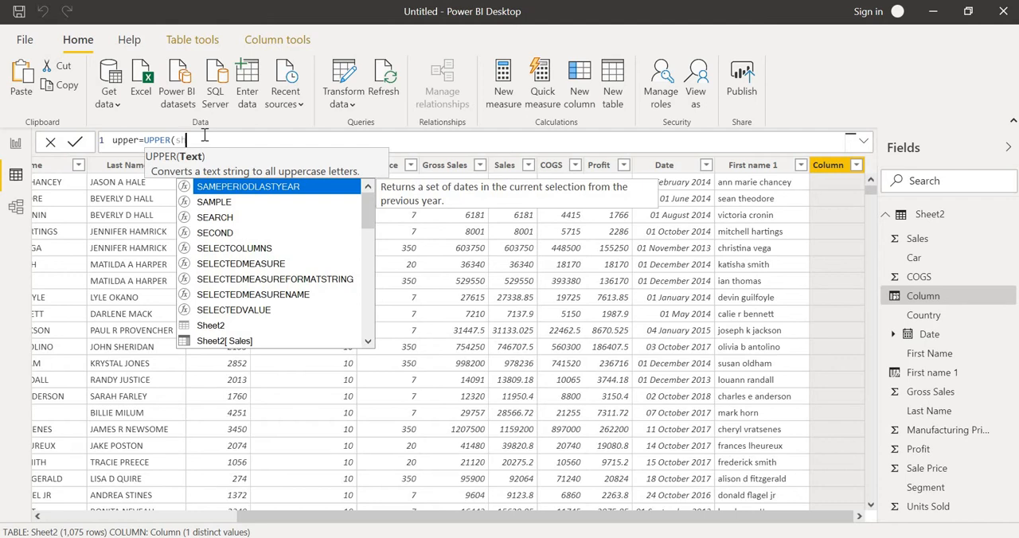
text(h)
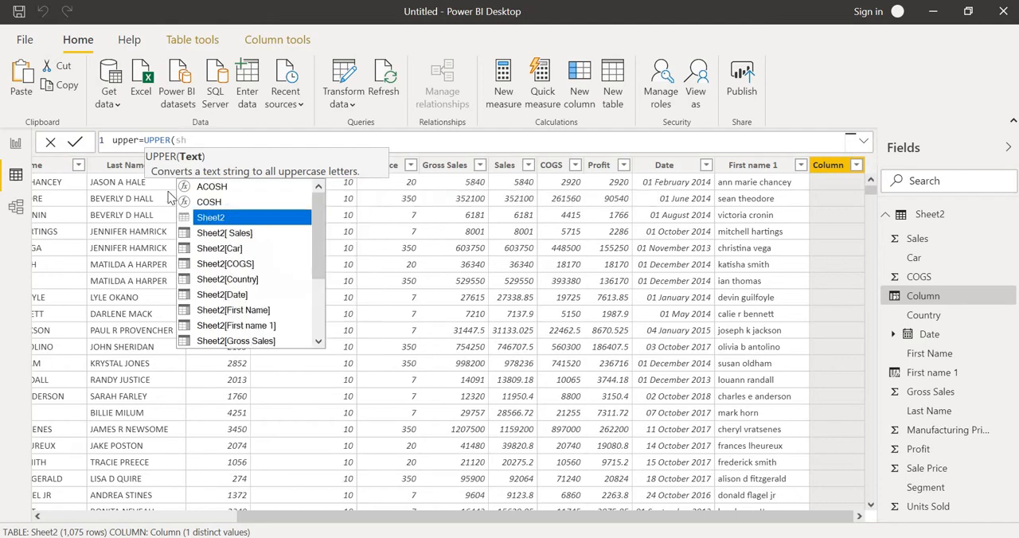
click(267, 330)
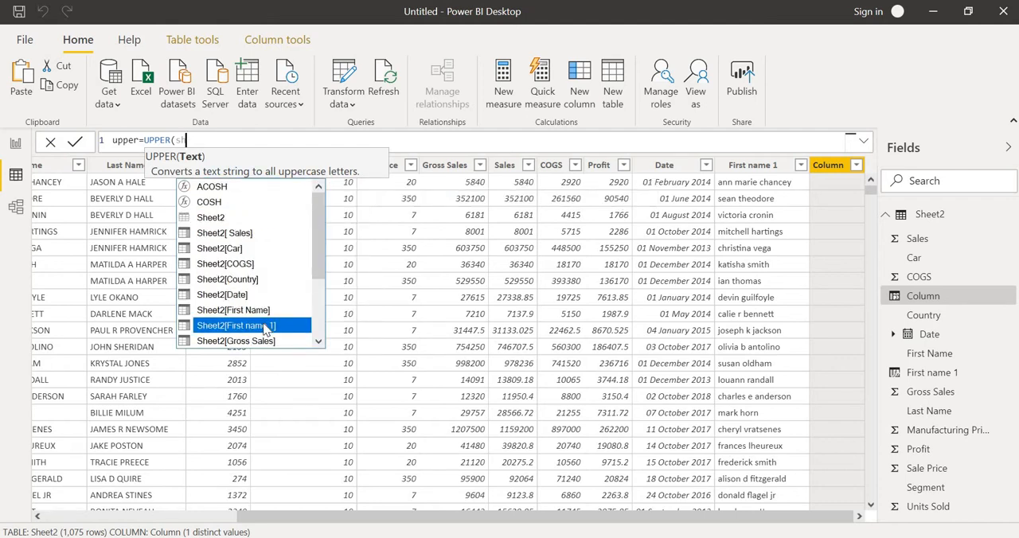
double_click(267, 330)
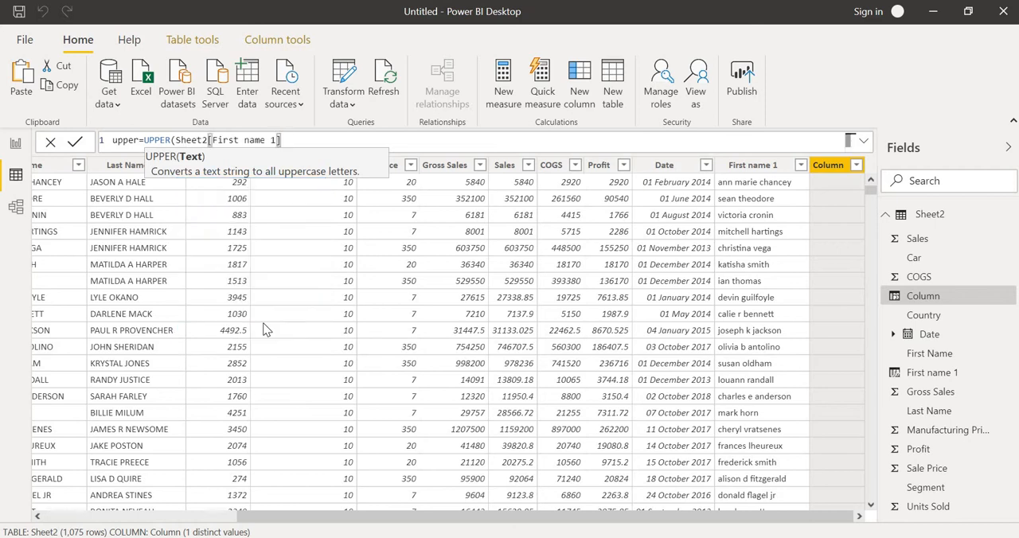
key(Return)
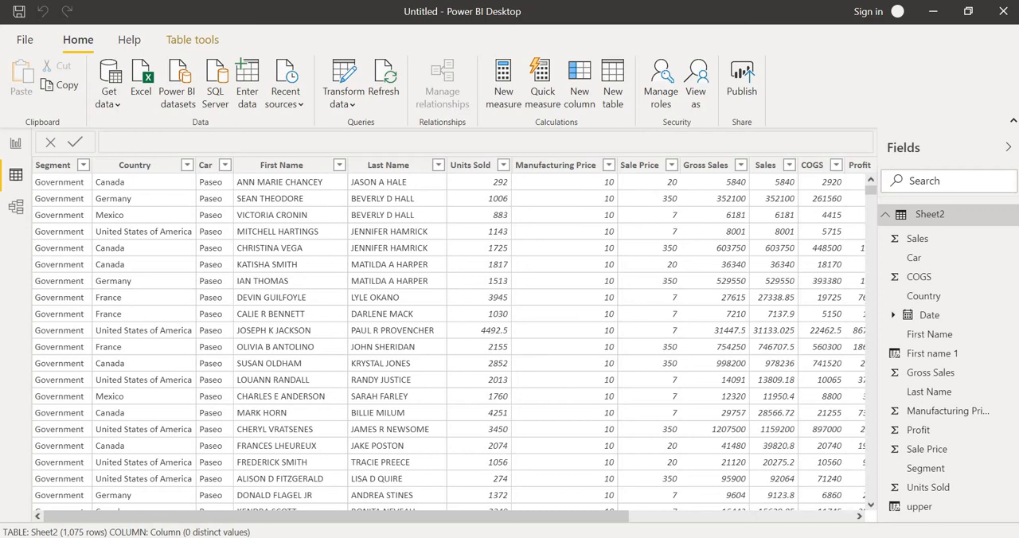
- Add another calculated column named lower and begin its formula with the LOWER function
click(853, 517)
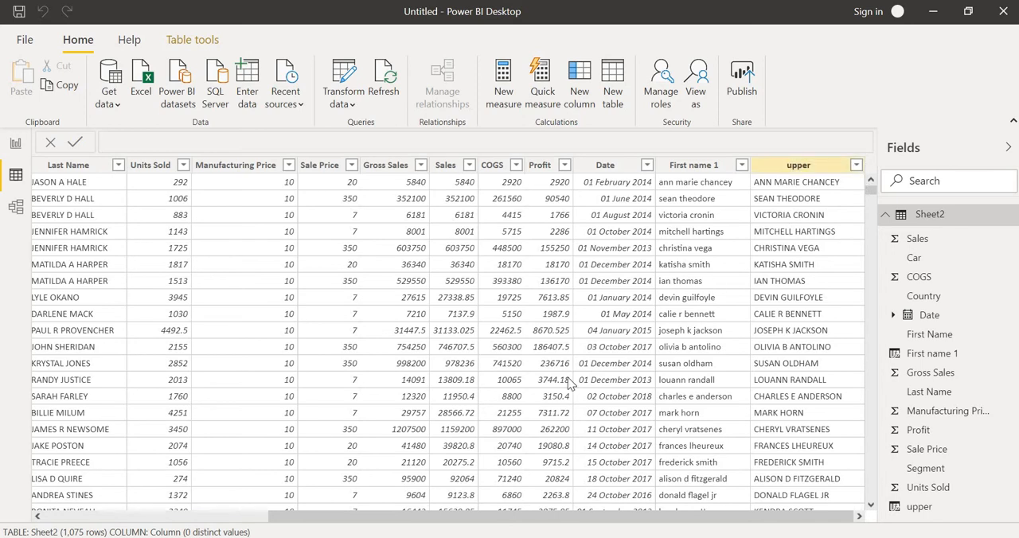
click(52, 517)
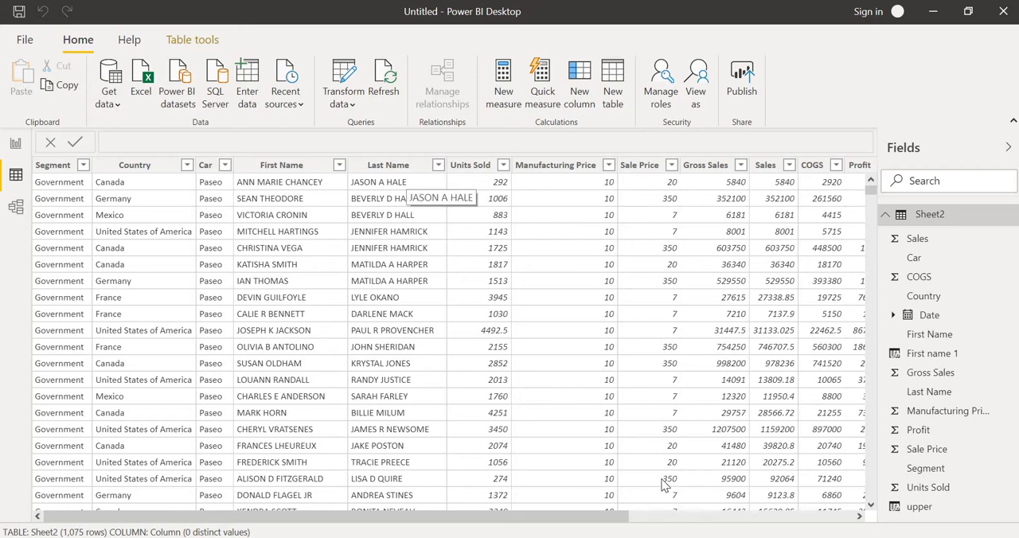
click(690, 517)
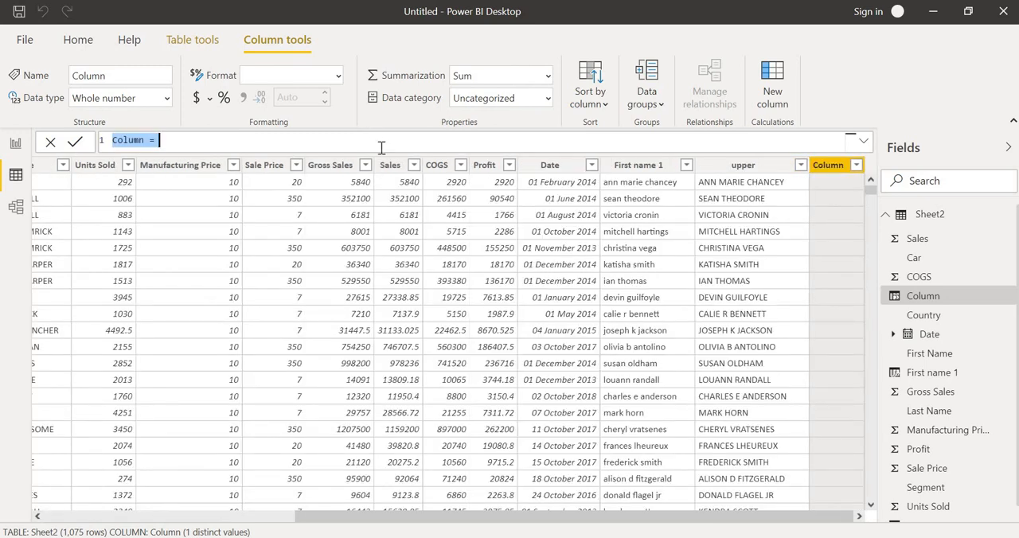
key(BackSpace)
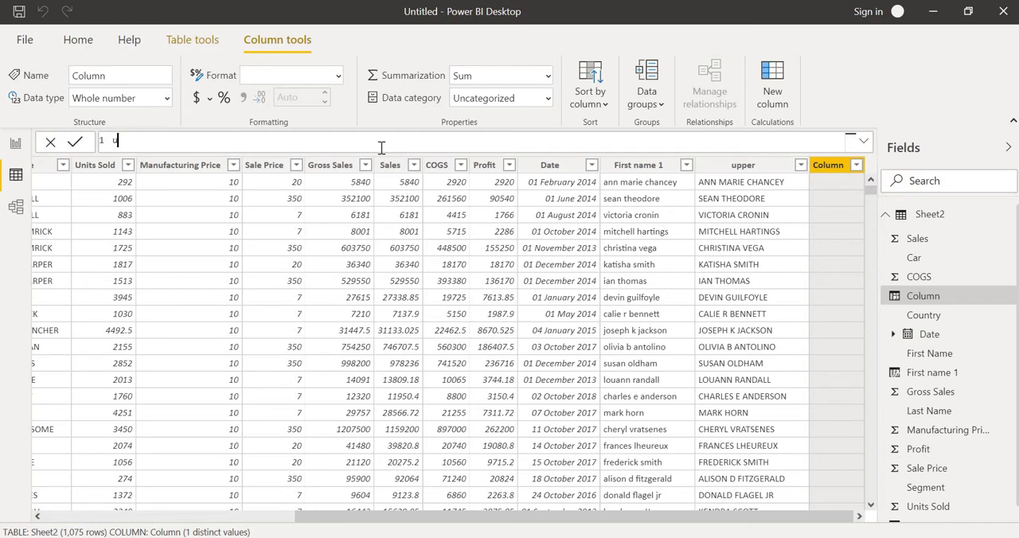
text(lower=lower)
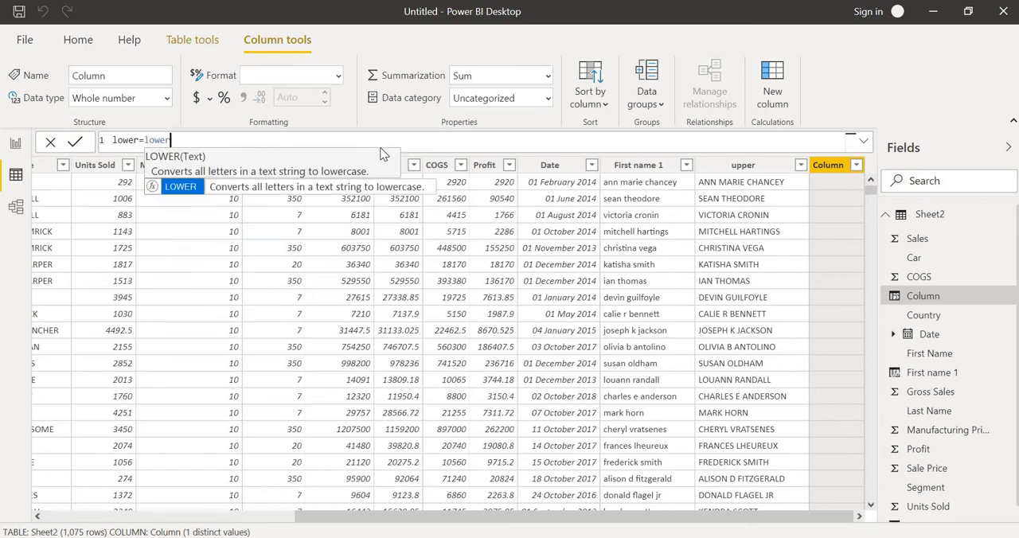
key(Tab)
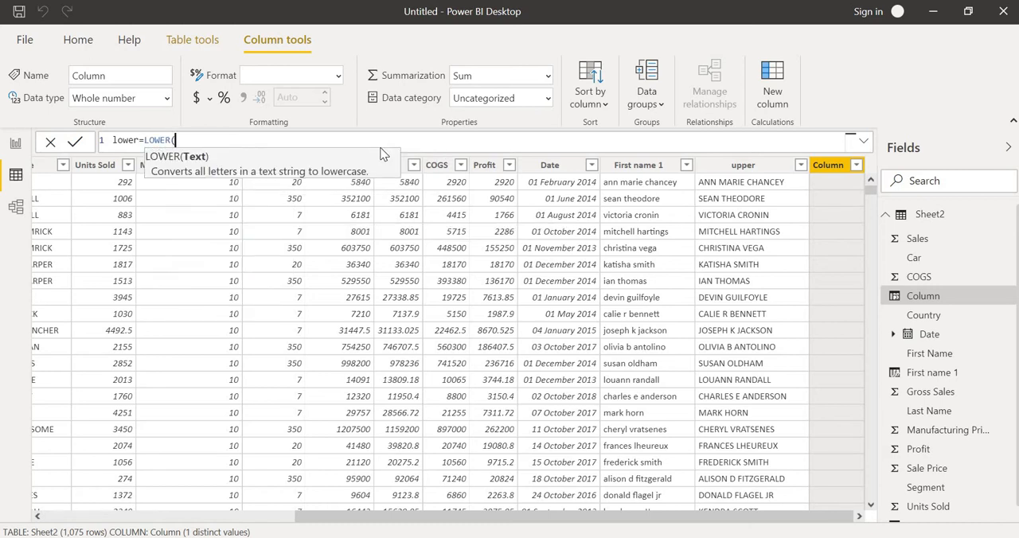
- Complete the LOWER formula with Sheet2[Last Name] as its text argument and commit it
text(she)
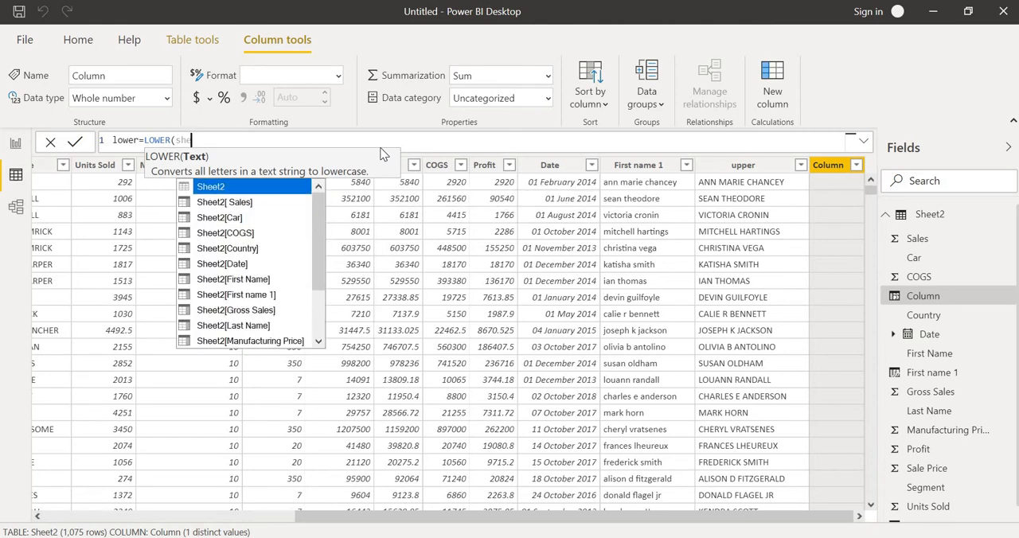
click(258, 326)
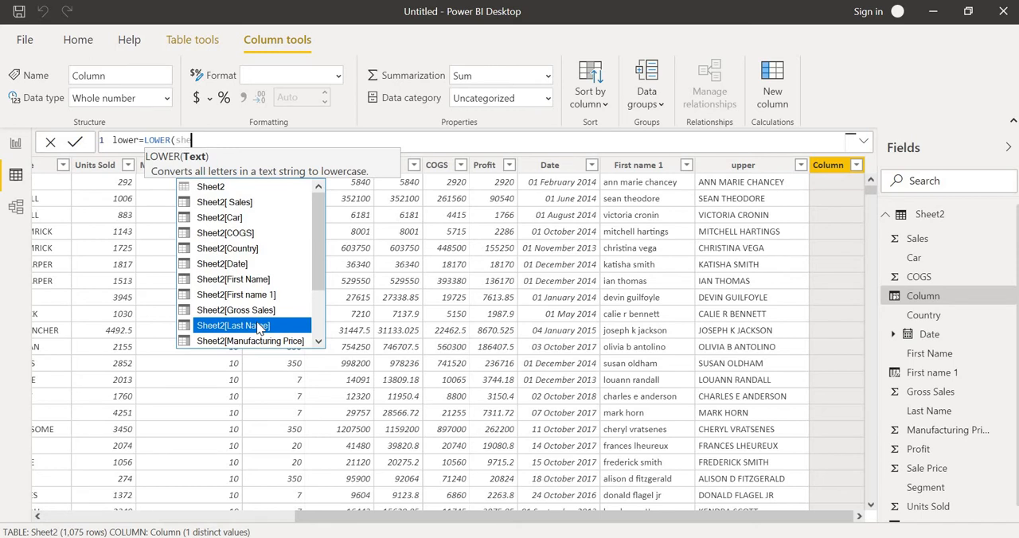
click(258, 326)
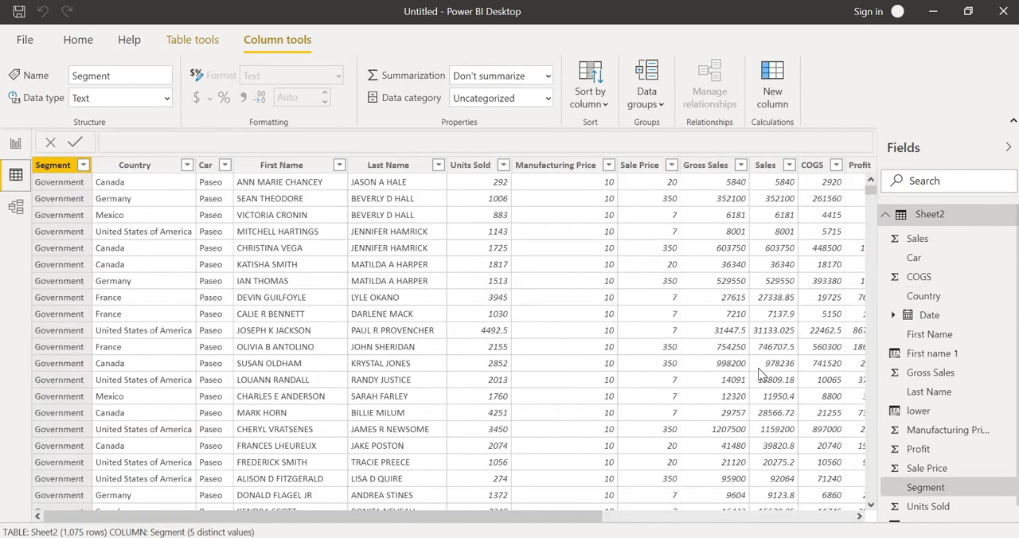
- Compare the values in the lower column with the original Last Name column
click(859, 517)
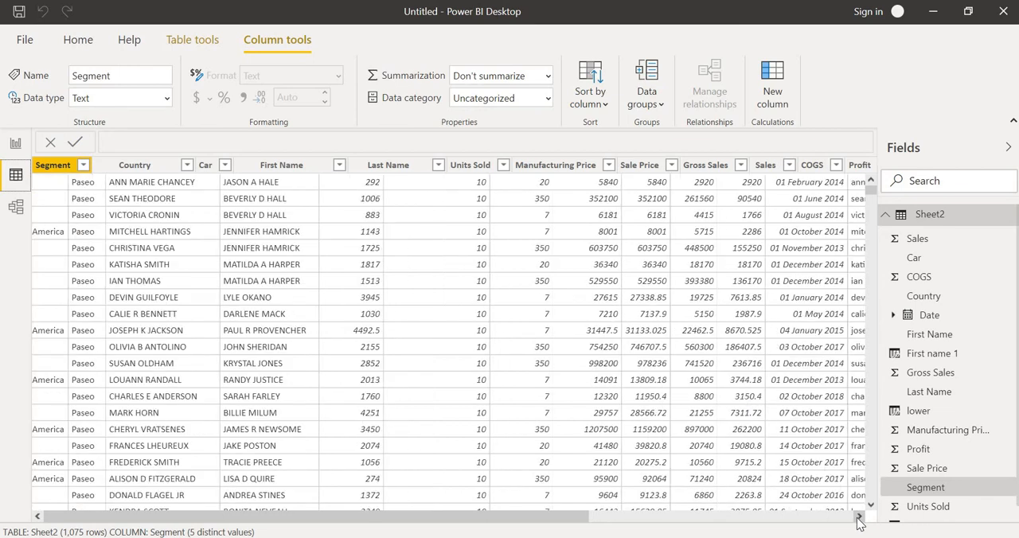
click(859, 518)
click(859, 518)
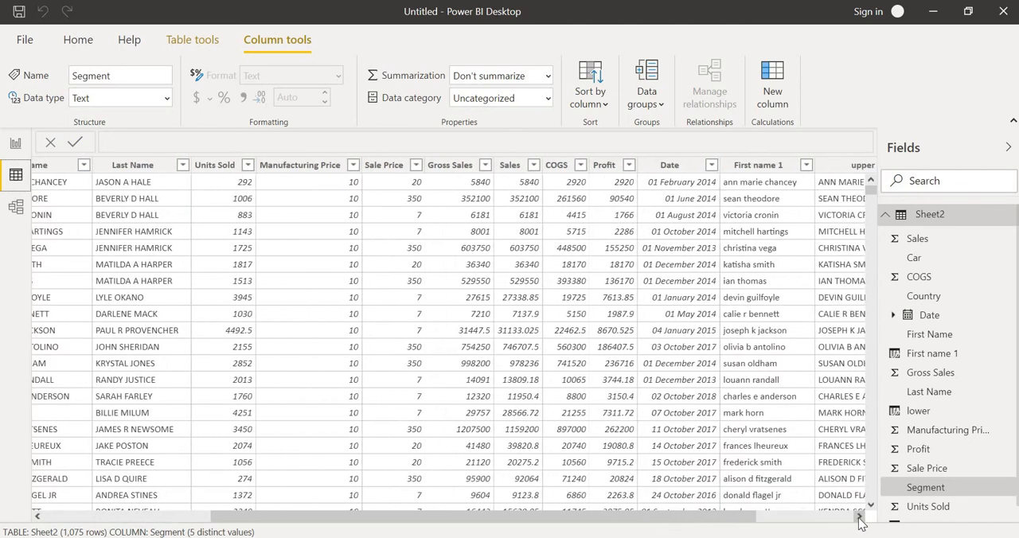
click(859, 517)
click(859, 517)
click(859, 517)
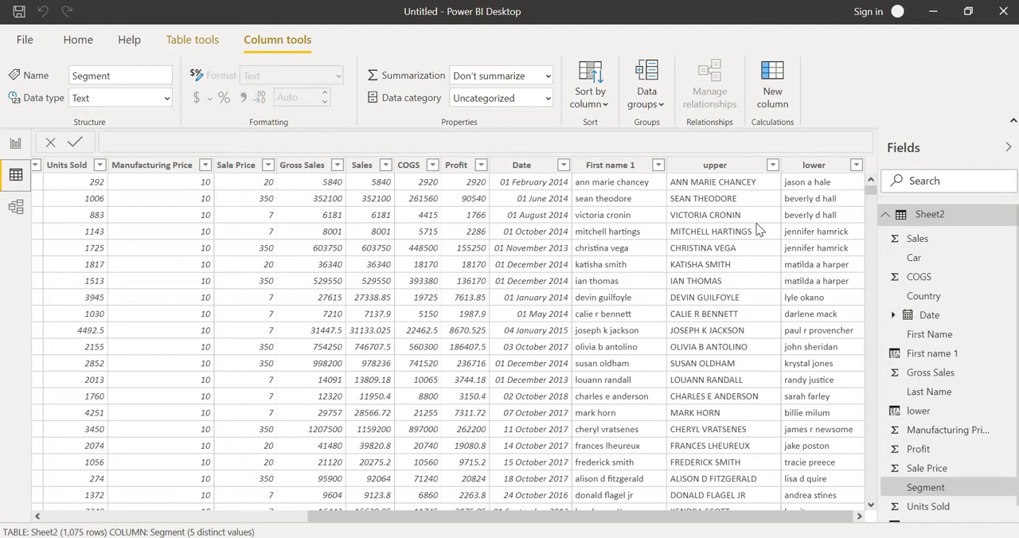
click(38, 516)
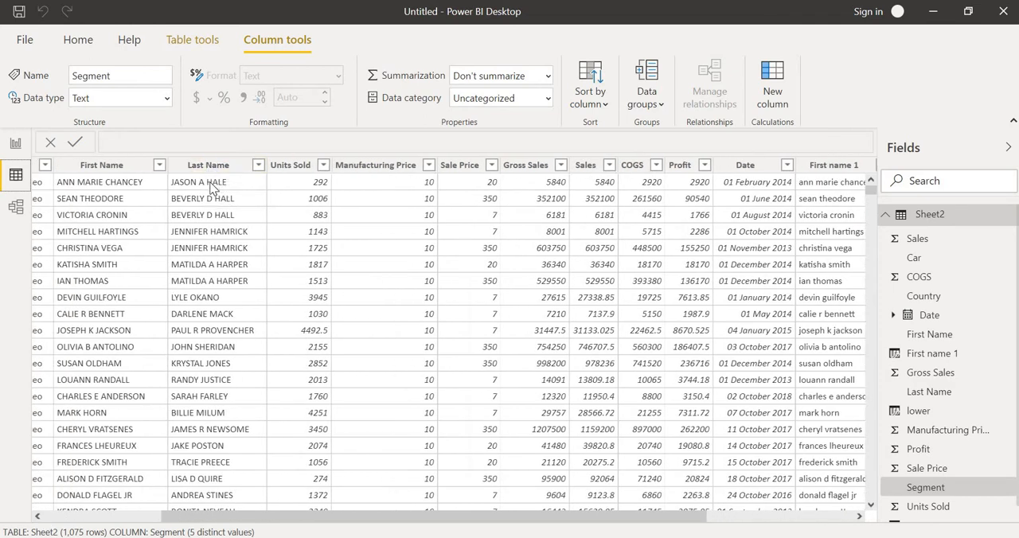
click(848, 516)
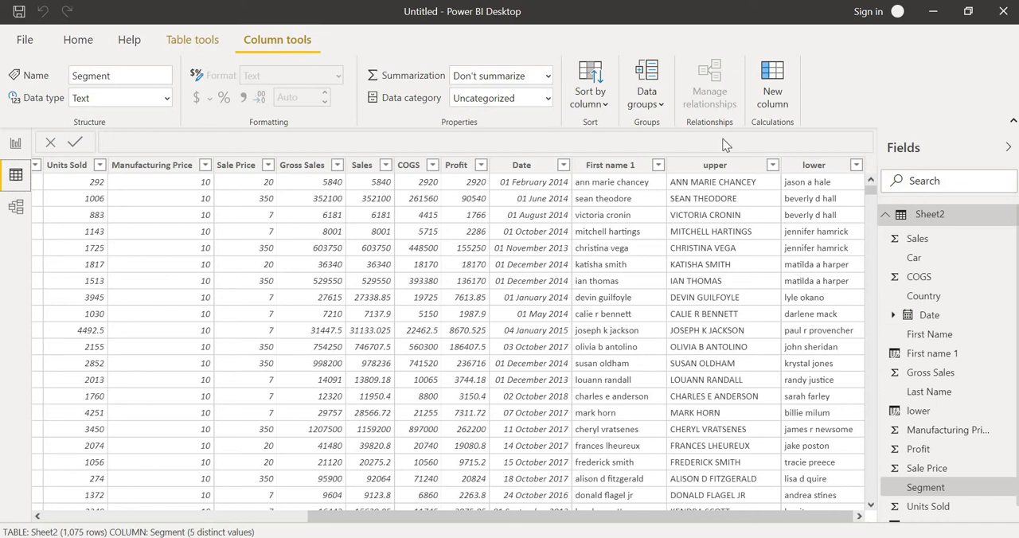
- Add a calculated column named left and begin its formula with the LEFT function
click(812, 165)
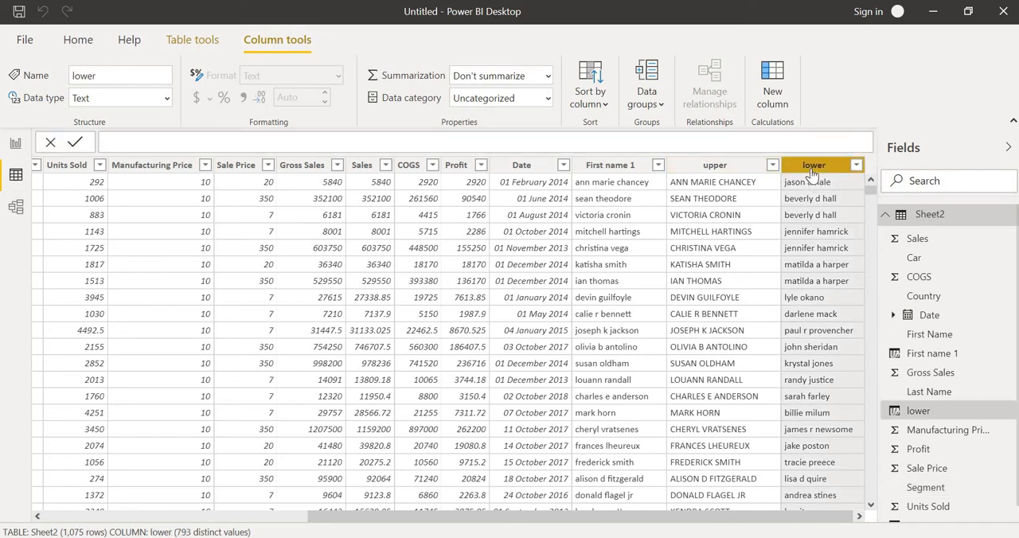
click(783, 77)
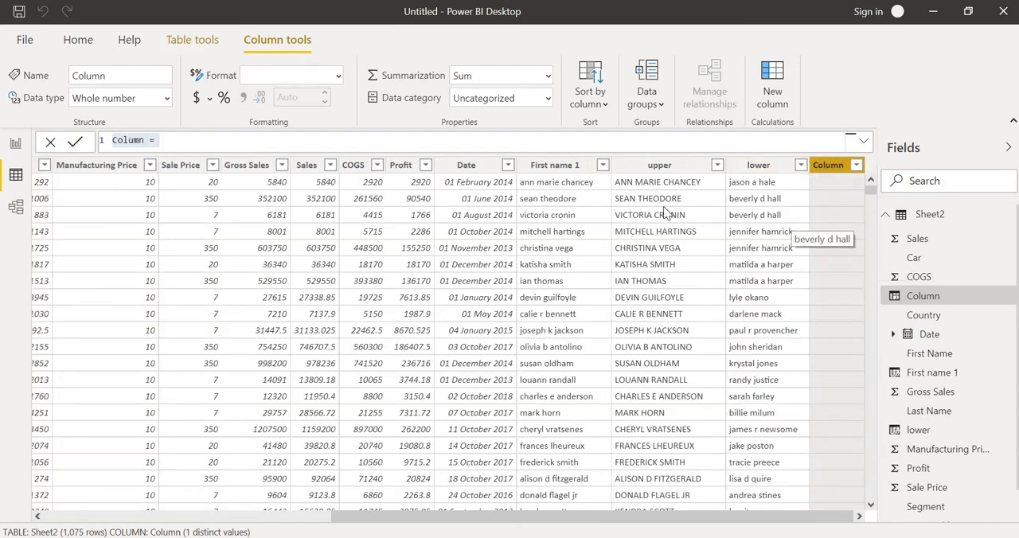
click(288, 145)
key(BackSpace)
key(BackSpace)
key(BackSpace)
key(BackSpace)
key(BackSpace)
key(BackSpace)
key(BackSpace)
key(BackSpace)
key(BackSpace)
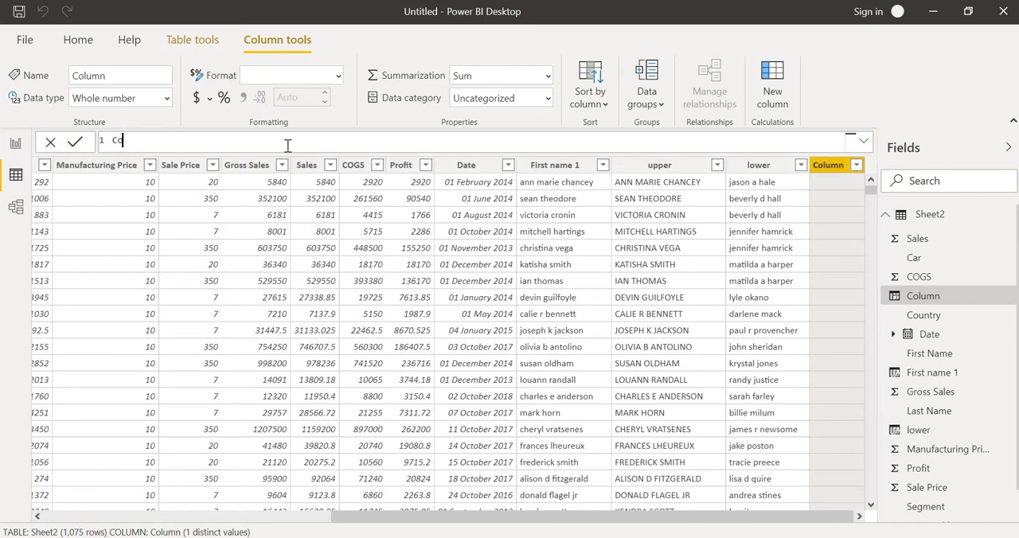
text(left=l)
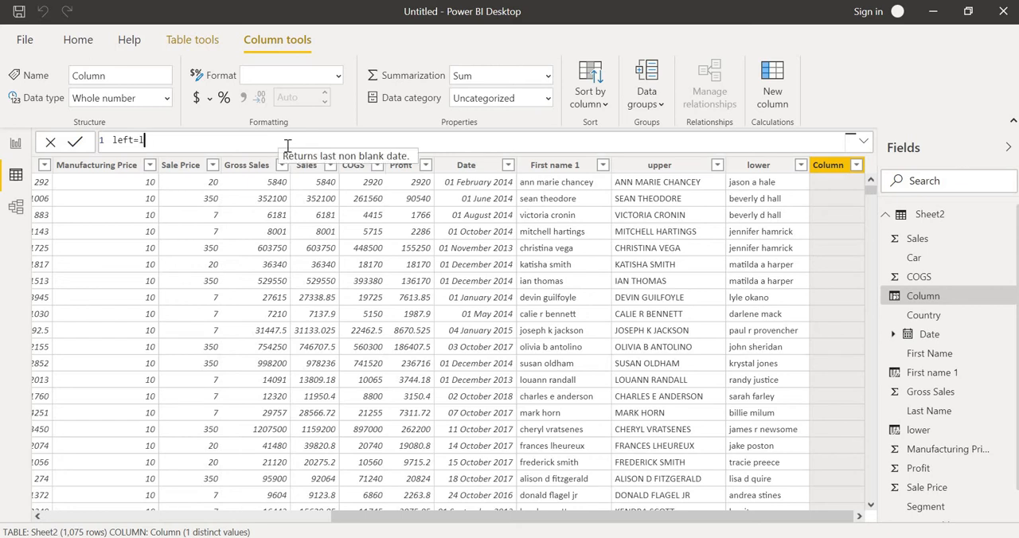
text(eft)
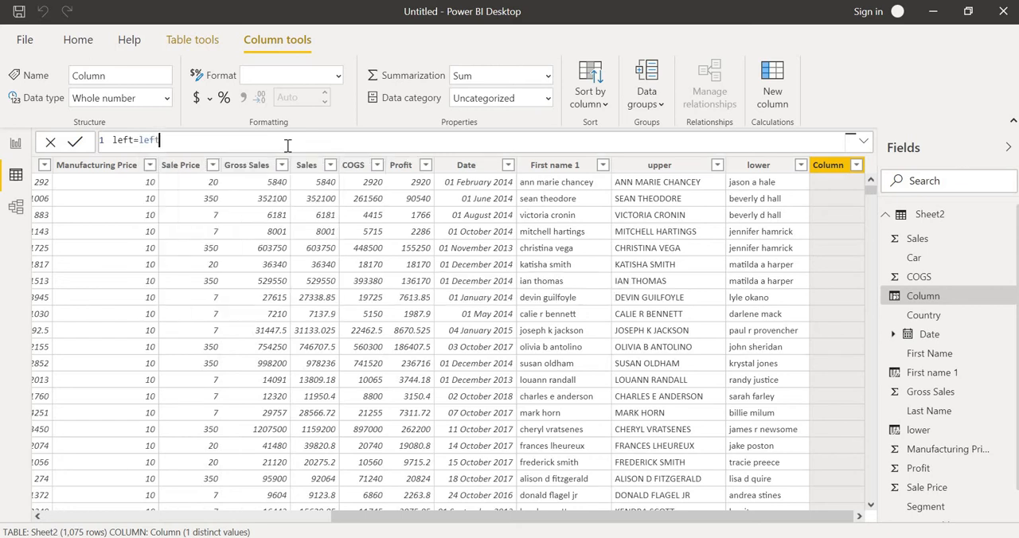
key(Tab)
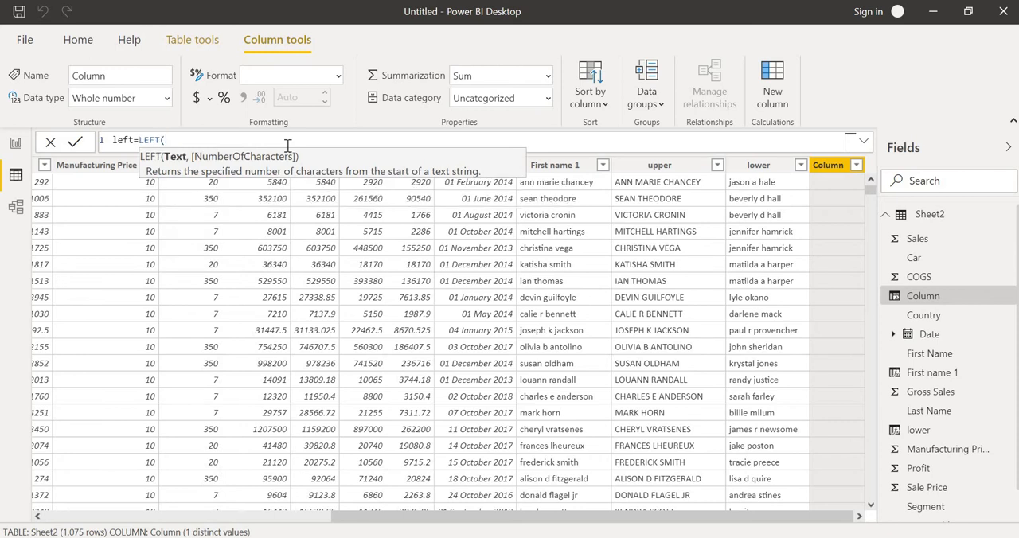
- Insert Sheet2[upper] as the text argument of the LEFT formula
text(sh)
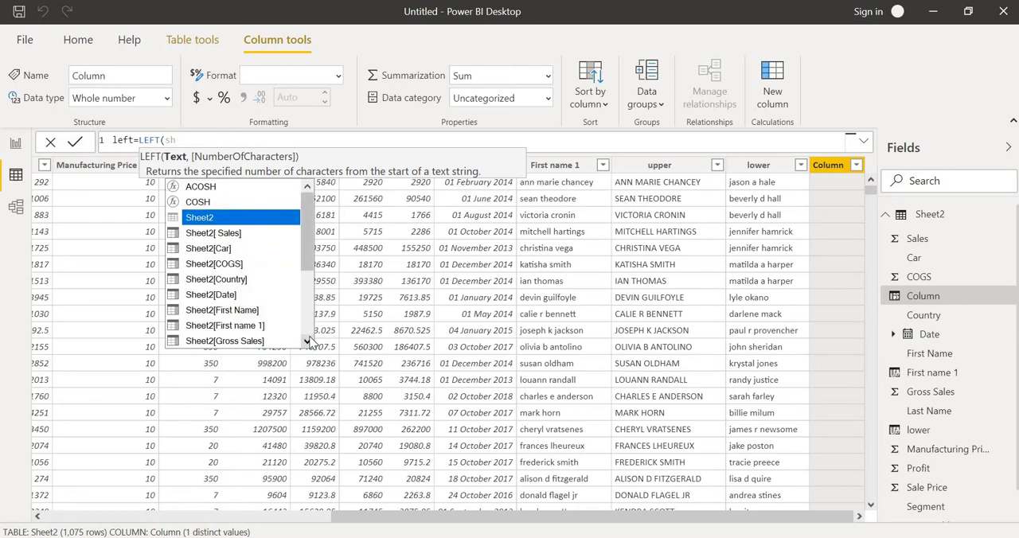
click(307, 340)
click(307, 340)
click(308, 341)
click(308, 341)
click(307, 341)
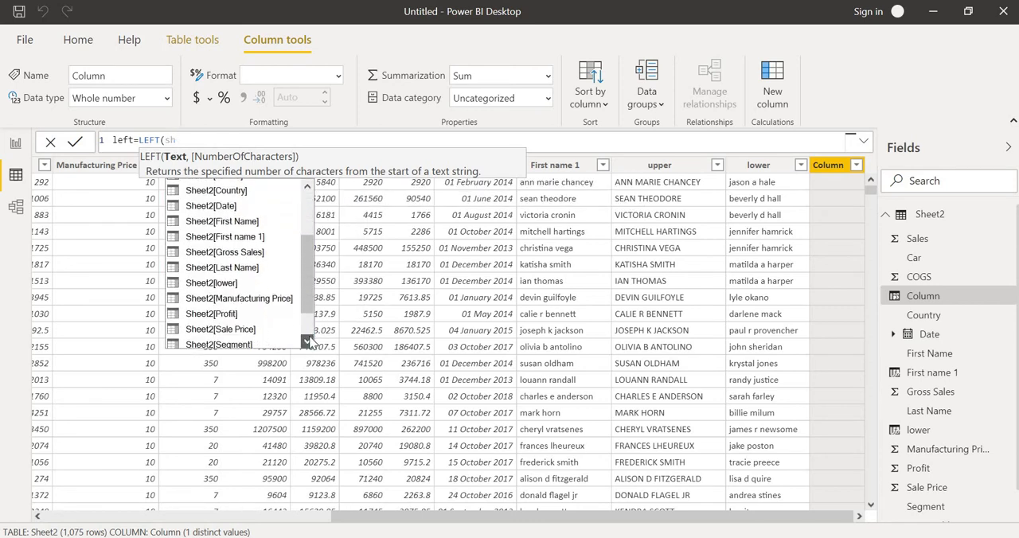
click(307, 341)
click(308, 341)
click(307, 340)
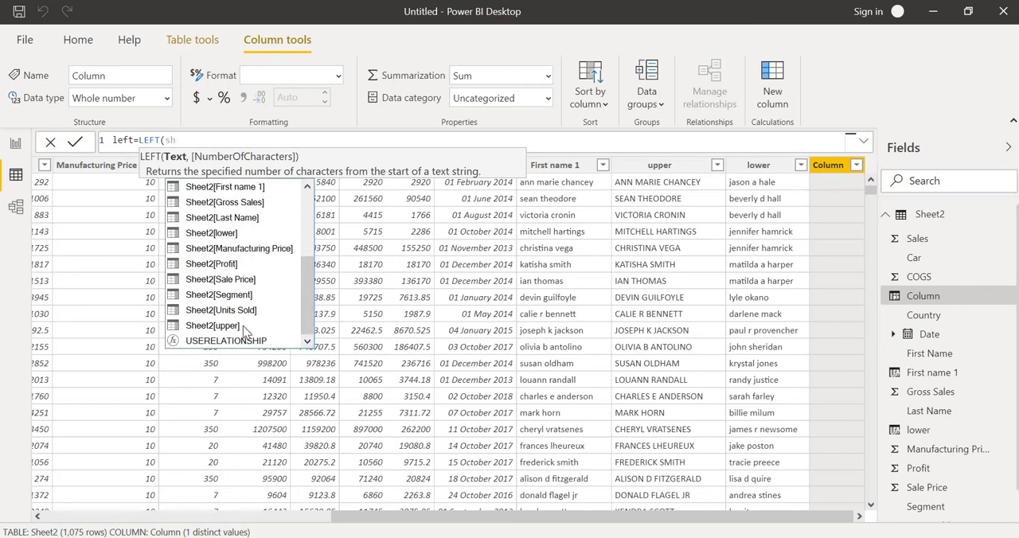
click(243, 325)
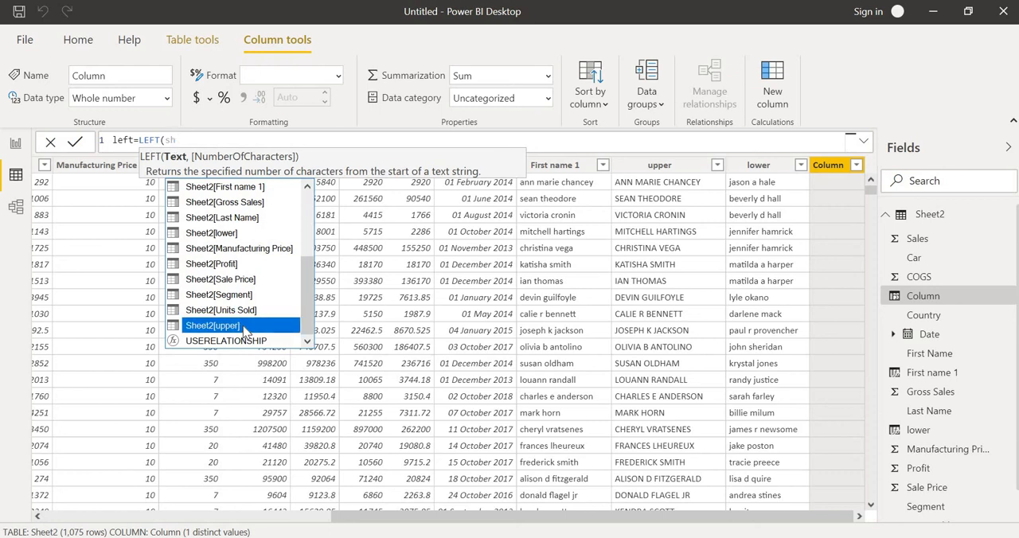
double_click(244, 327)
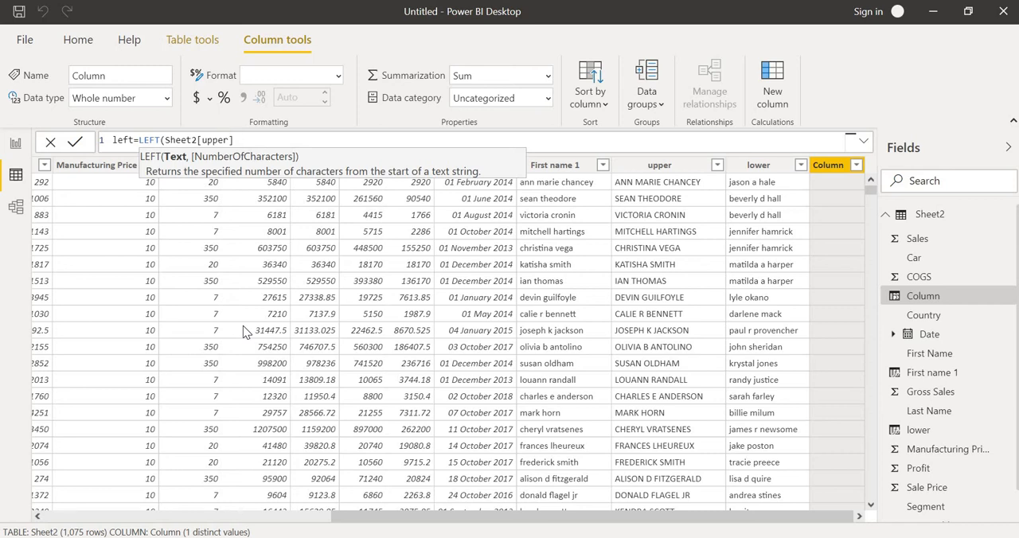
- Set the LEFT function's number of characters to 4, close the formula and commit it
key(BackSpace)
text(4)
key(Left)
key(Delete)
key(BackSpace)
text(,)
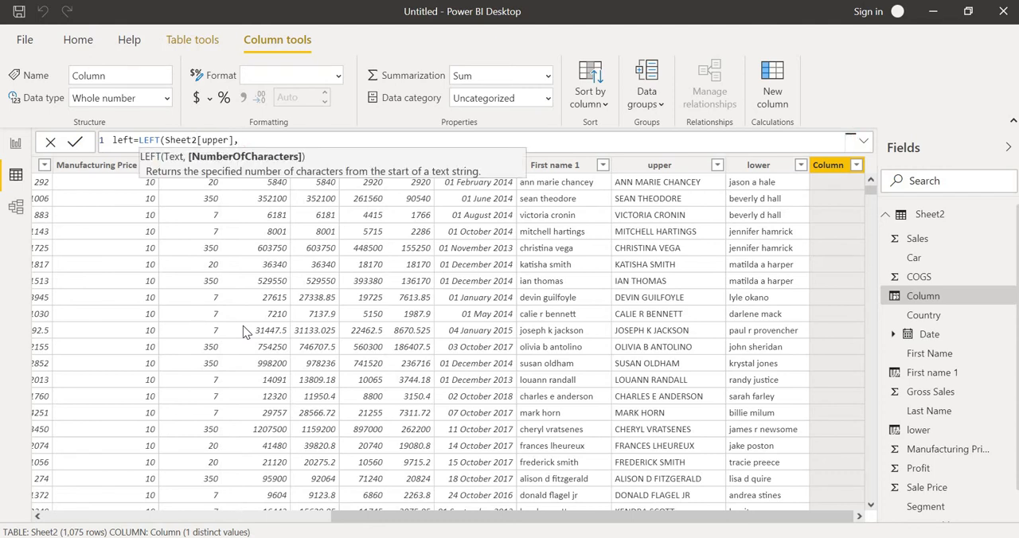
text(4))
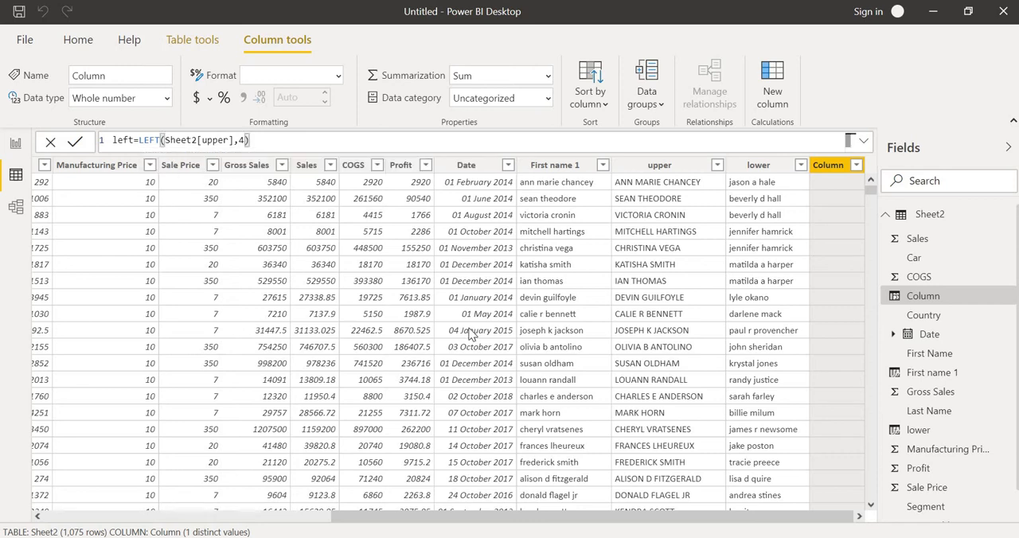
key(Return)
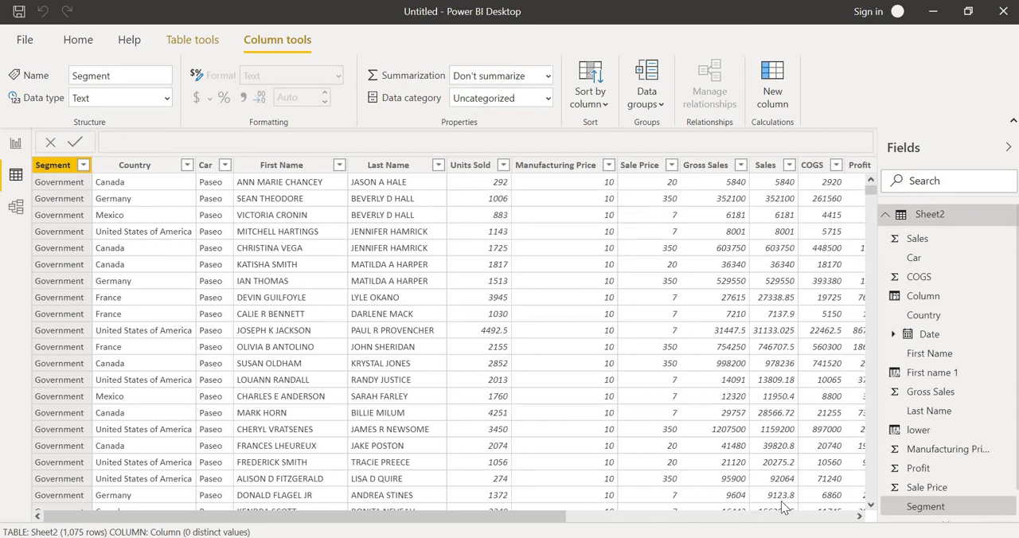
- Examine the values in the left column against the full names in the upper column
click(858, 516)
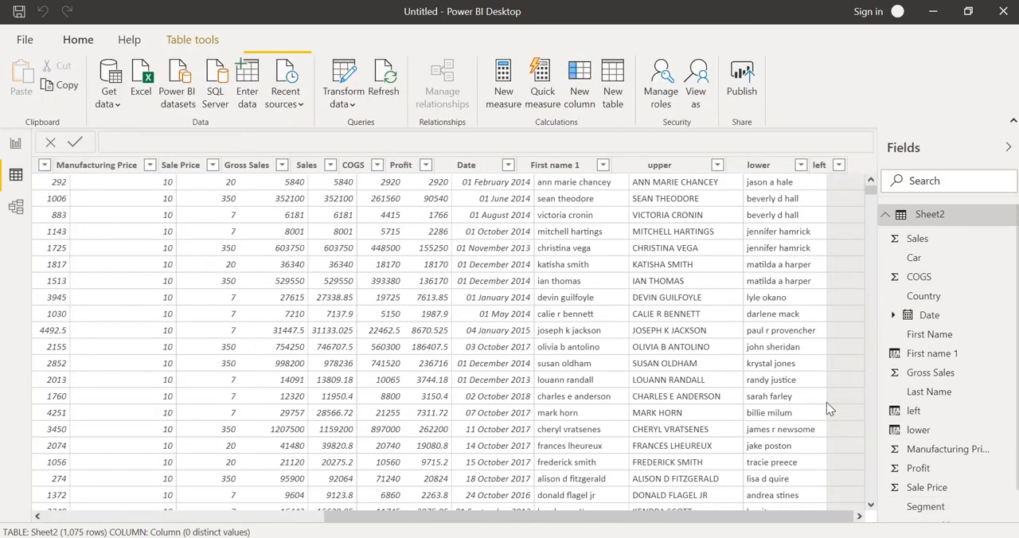
click(858, 518)
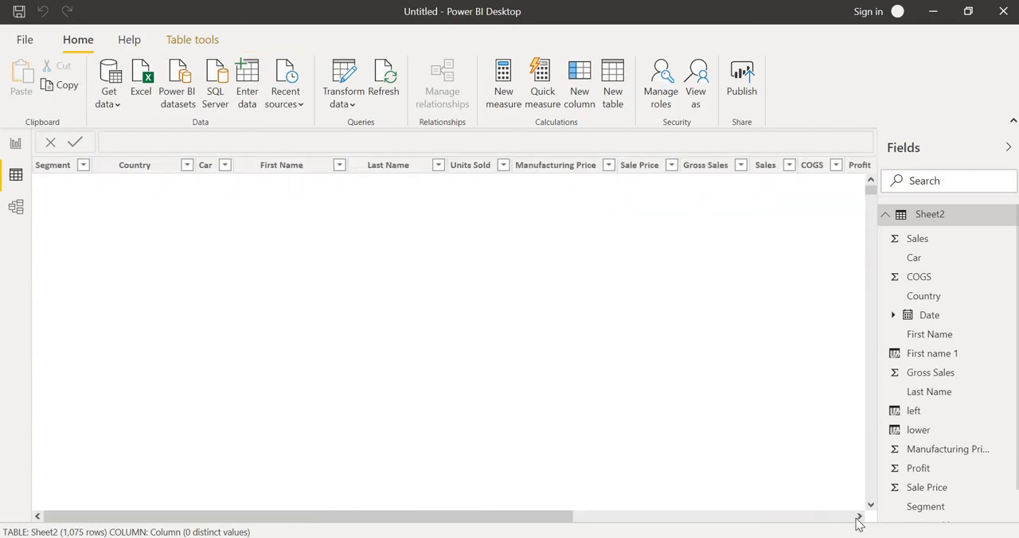
click(858, 517)
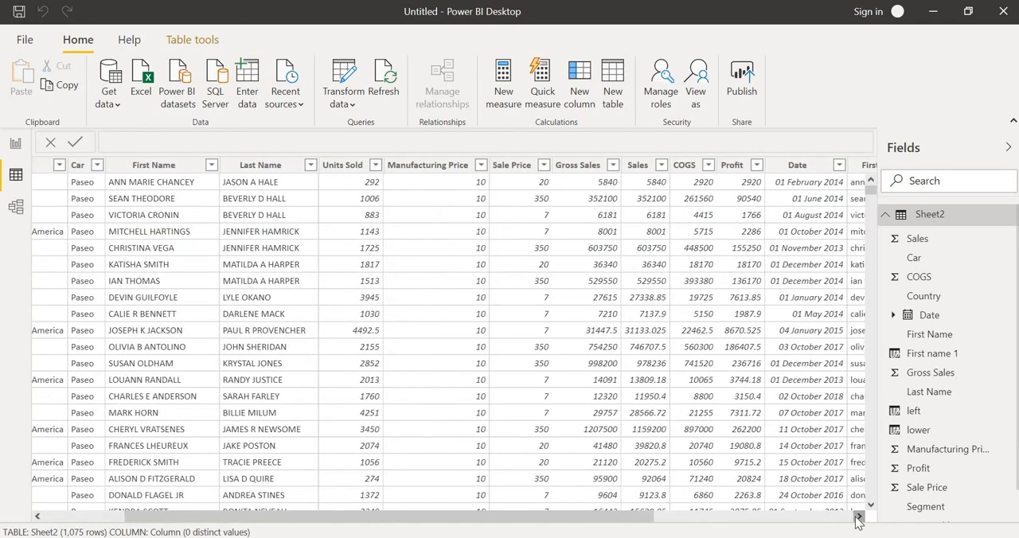
click(858, 518)
click(858, 518)
click(857, 519)
click(857, 518)
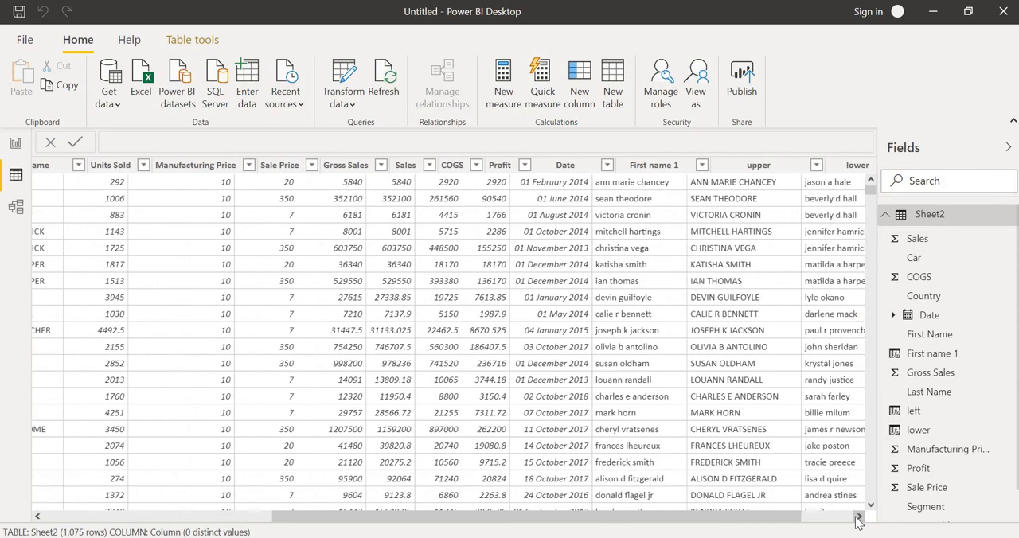
click(857, 519)
click(858, 519)
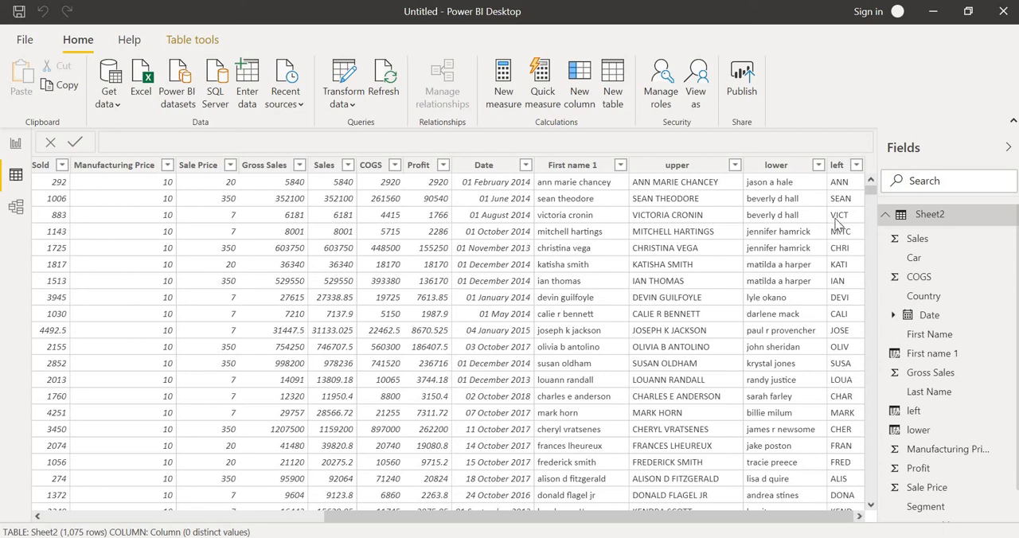
click(838, 168)
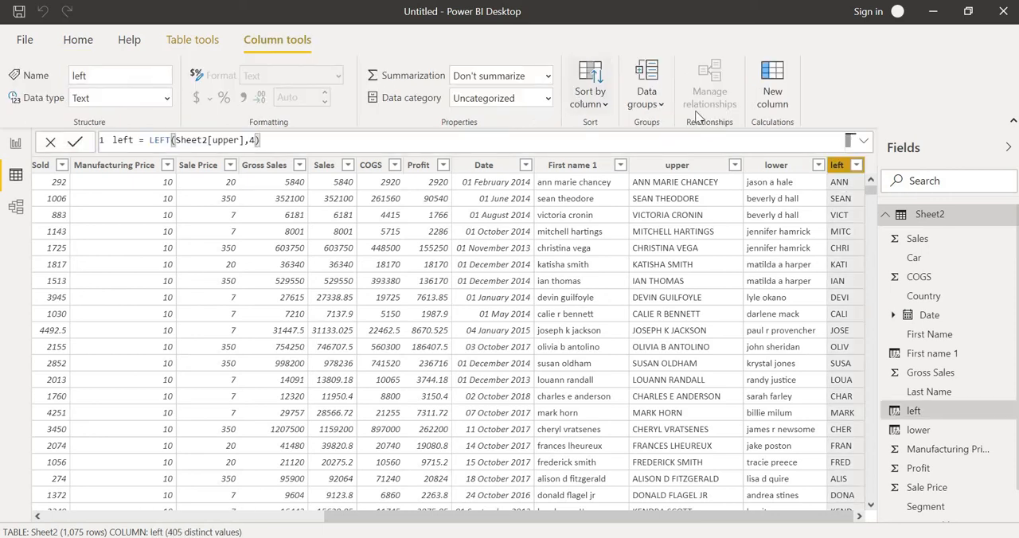
- Add a calculated column named right and begin its formula with the RIGHT function
click(770, 95)
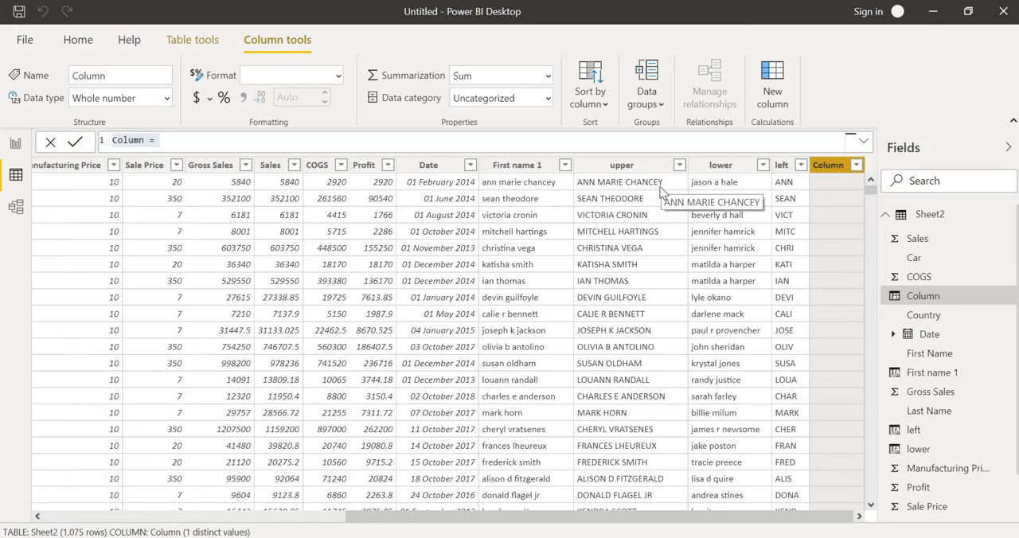
click(251, 141)
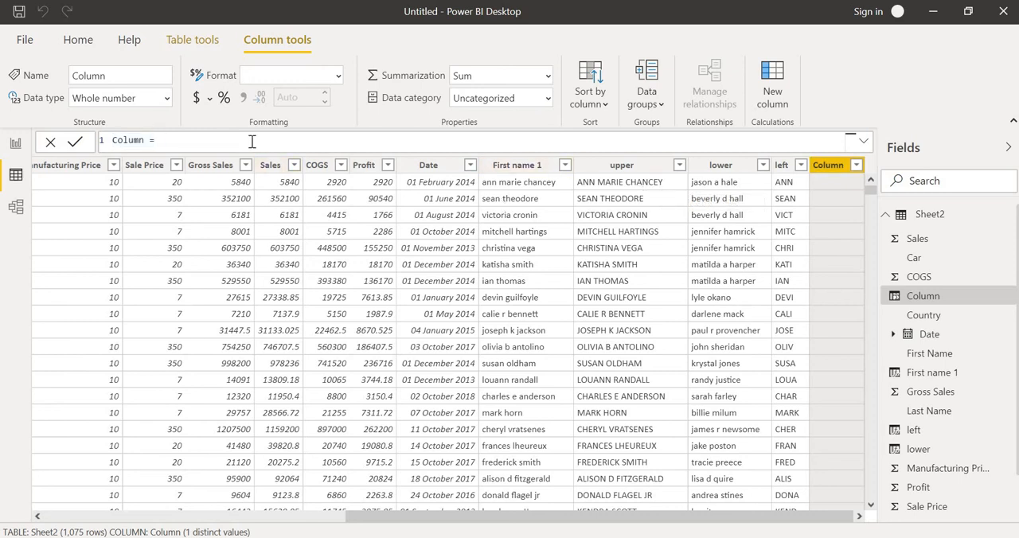
key(BackSpace)
key(BackSpace)
key(BackSpace)
key(BackSpace)
key(BackSpace)
key(BackSpace)
key(BackSpace)
key(BackSpace)
text(right=r)
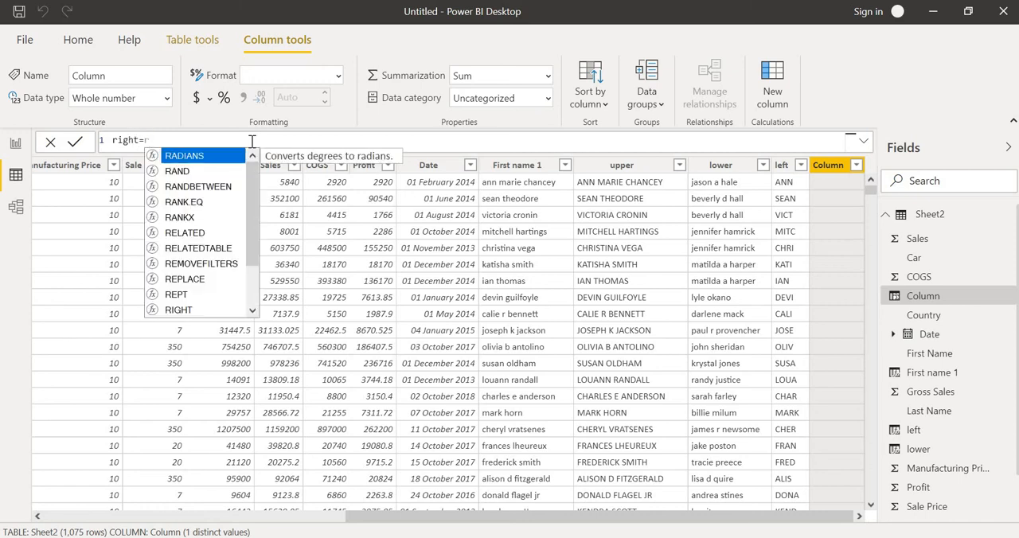
text(ight)
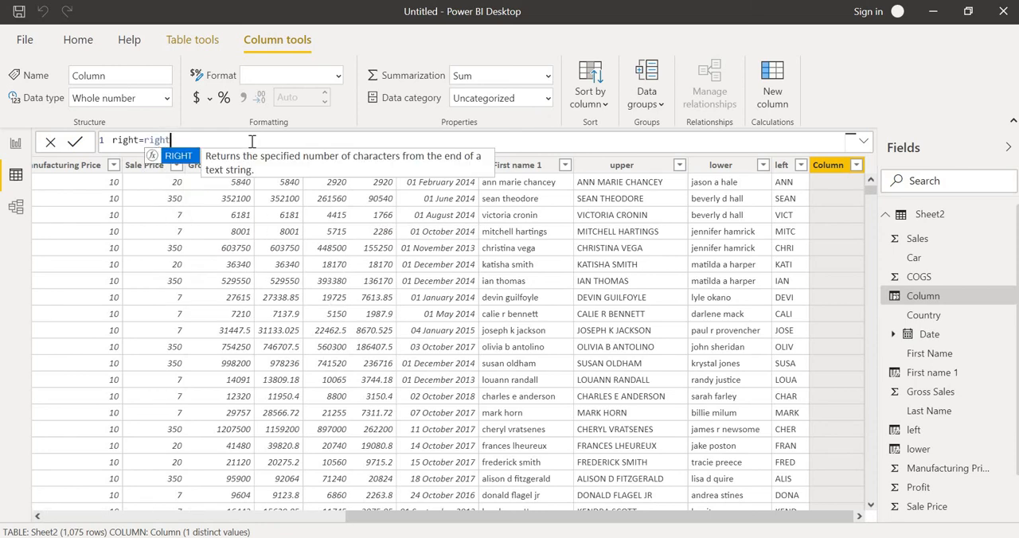
key(Tab)
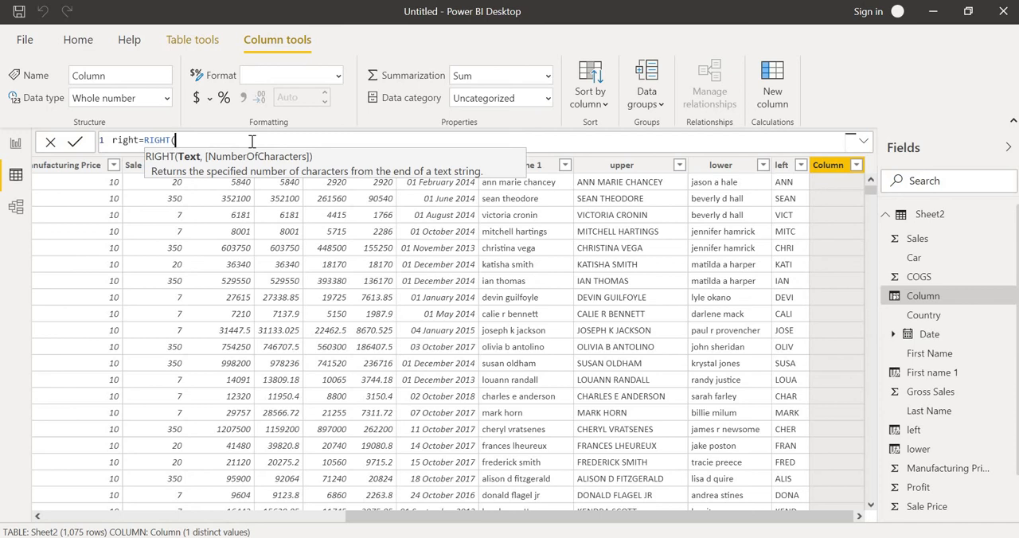
- Complete the RIGHT formula with Sheet2[upper] as the text and 5 as the number of characters, and commit it
text(h)
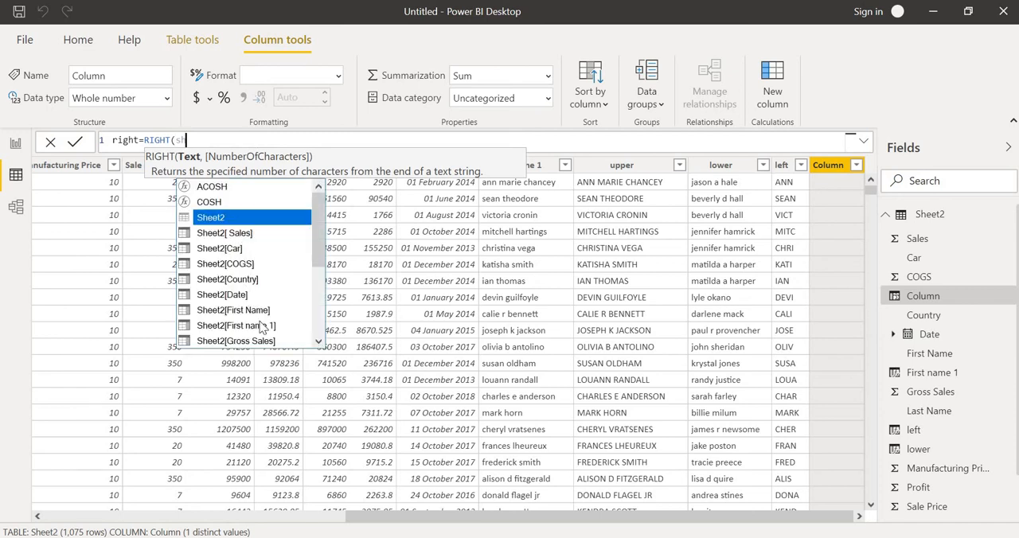
scroll(316, 330, down, 3)
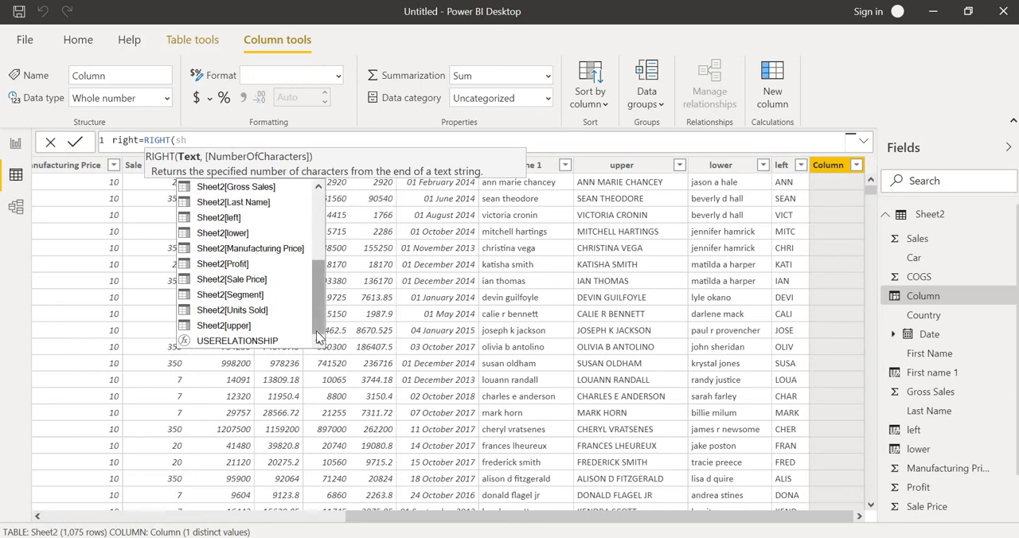
click(262, 329)
click(262, 329)
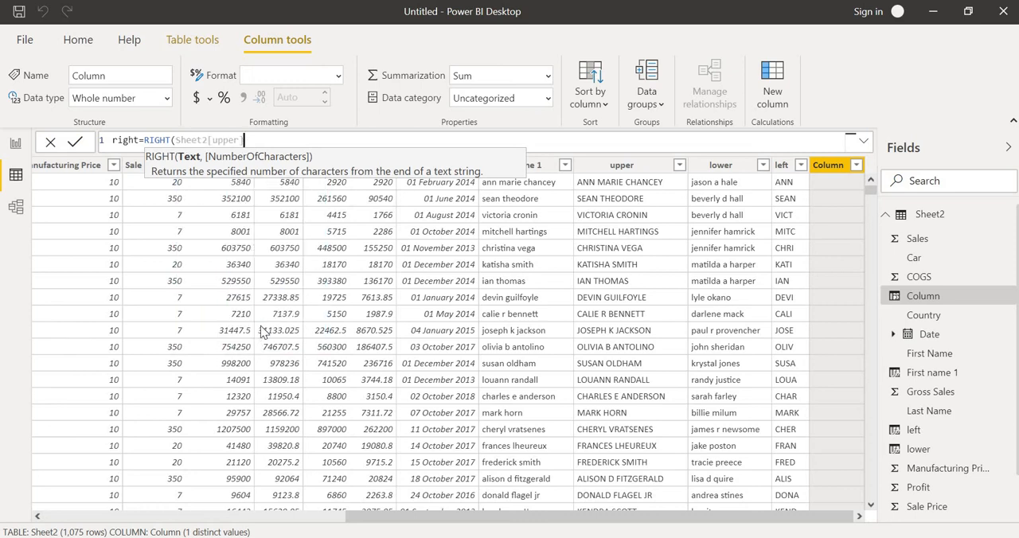
text(,)
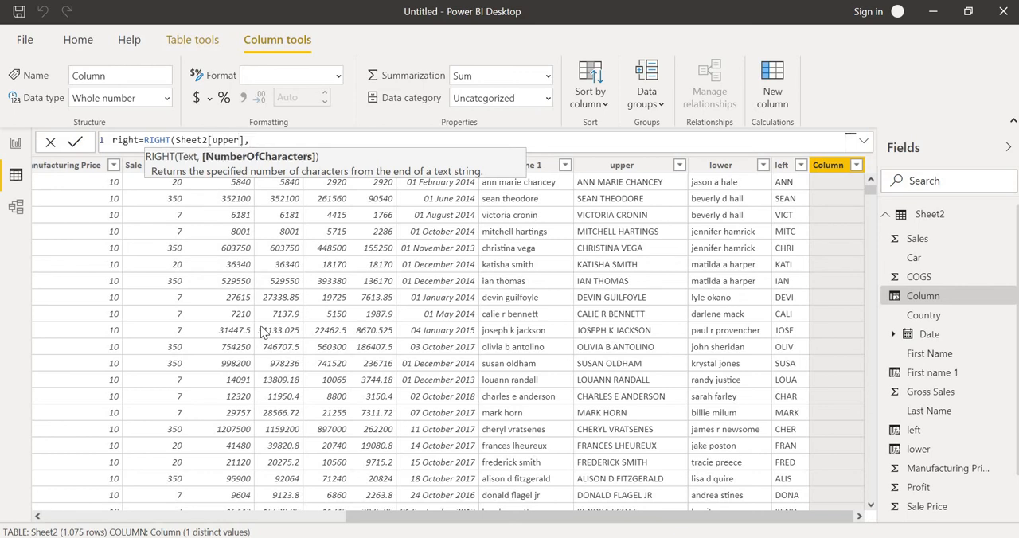
text(5))
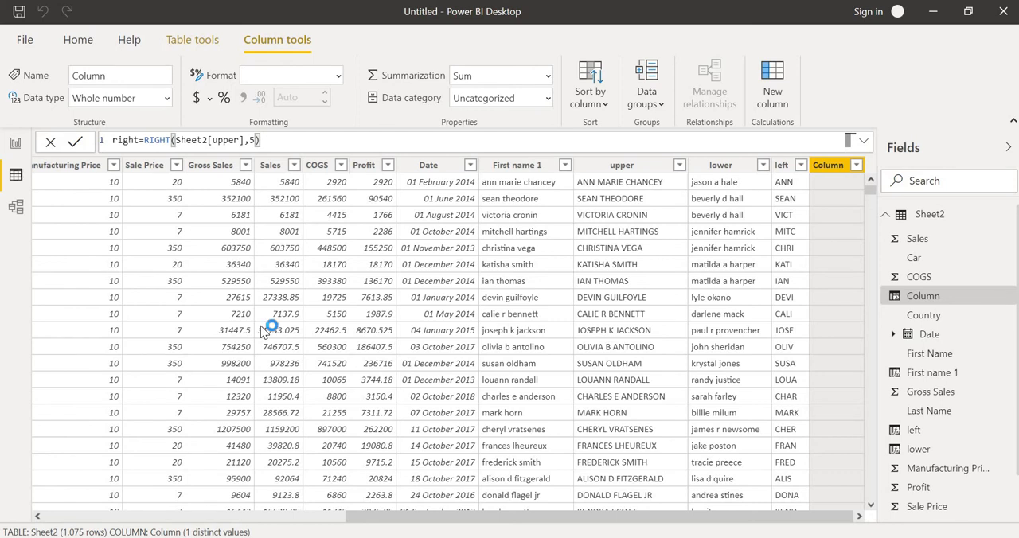
key(Return)
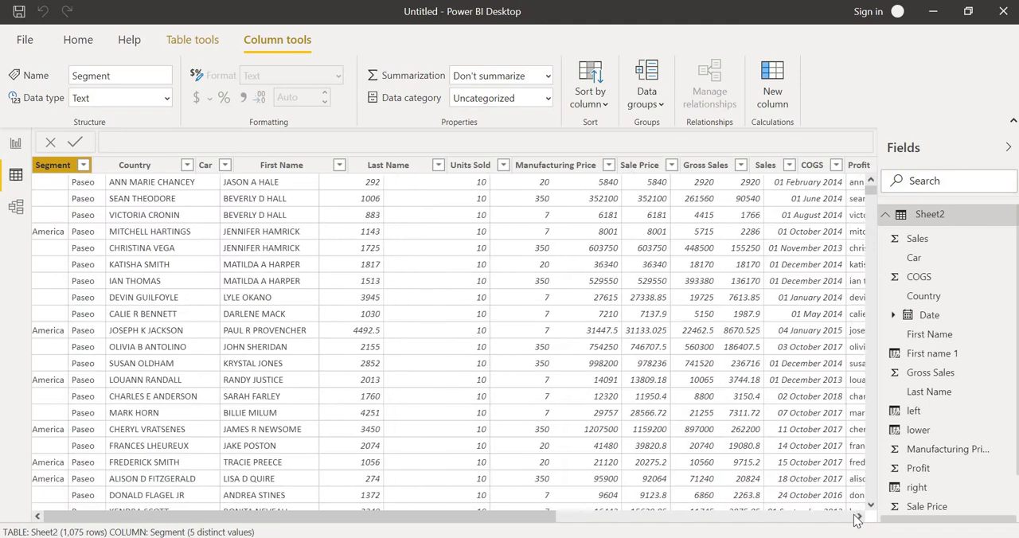
- Add a calculated column named mid after the right column and begin its formula with the MID function
click(858, 517)
drag(858, 518, 857, 518)
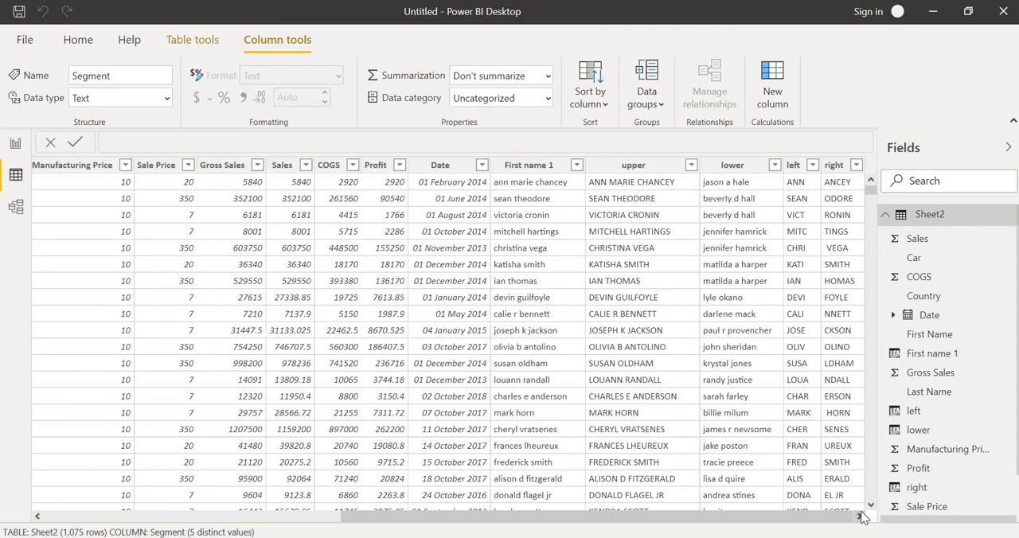
click(834, 165)
click(772, 83)
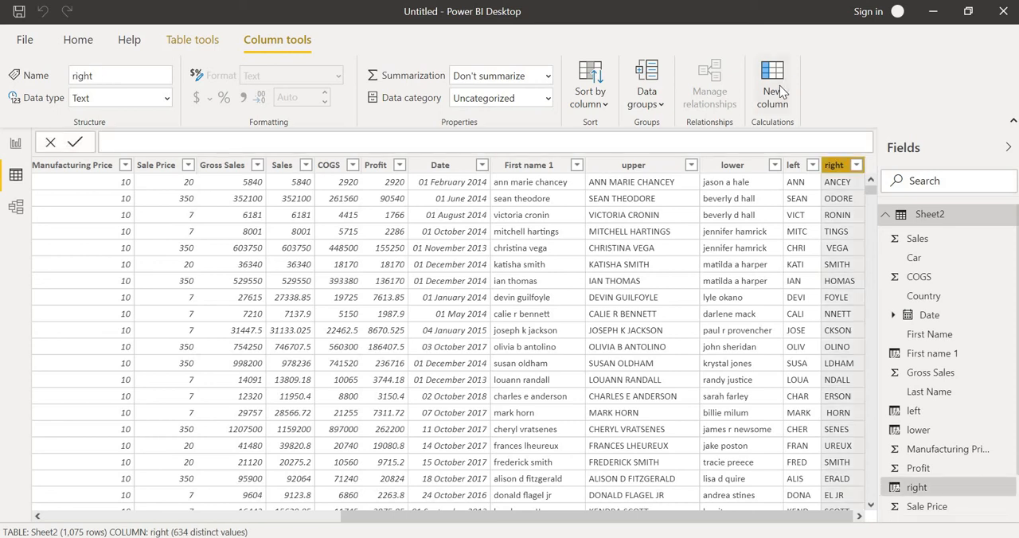
text(right = RIGHT(Sheet2[upper],5))
key(Return)
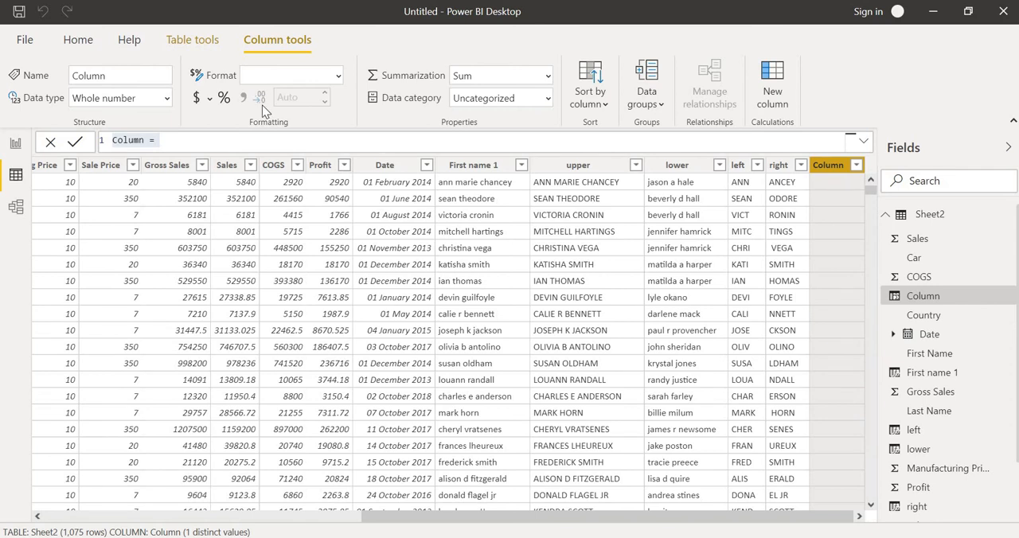
click(208, 140)
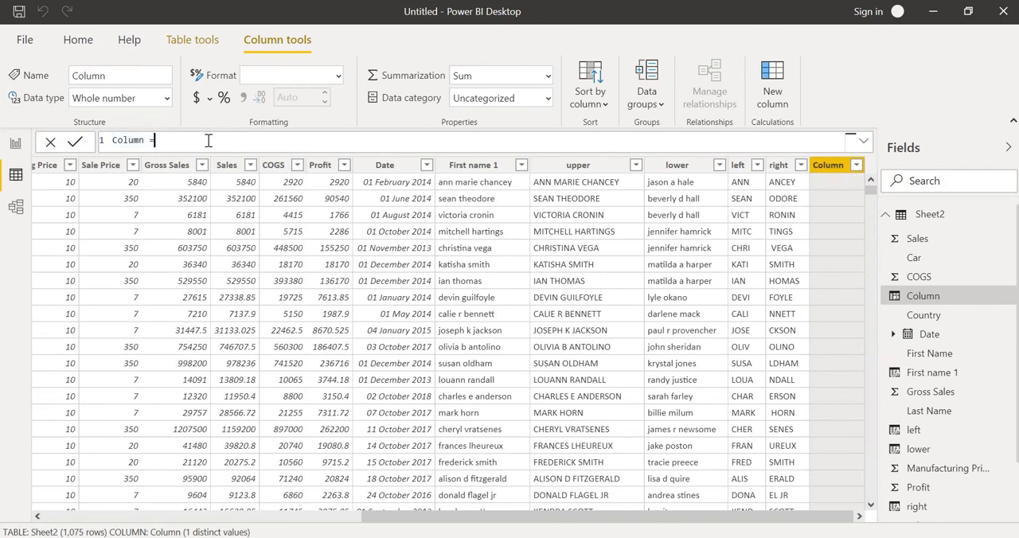
key(BackSpace)
key(BackSpace)
key(BackSpace)
key(BackSpace)
key(BackSpace)
key(BackSpace)
key(BackSpace)
key(BackSpace)
text(mid=mid()
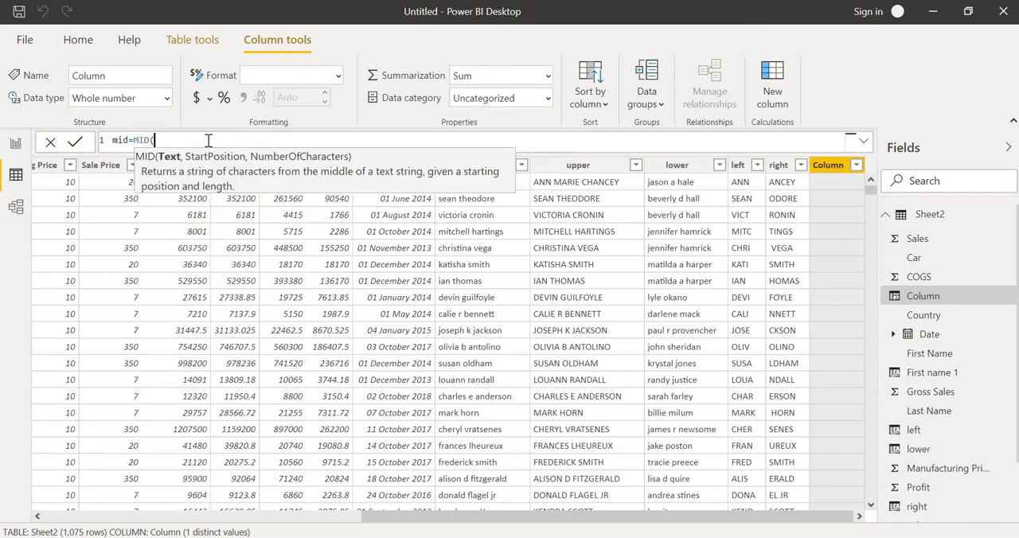
text(sh)
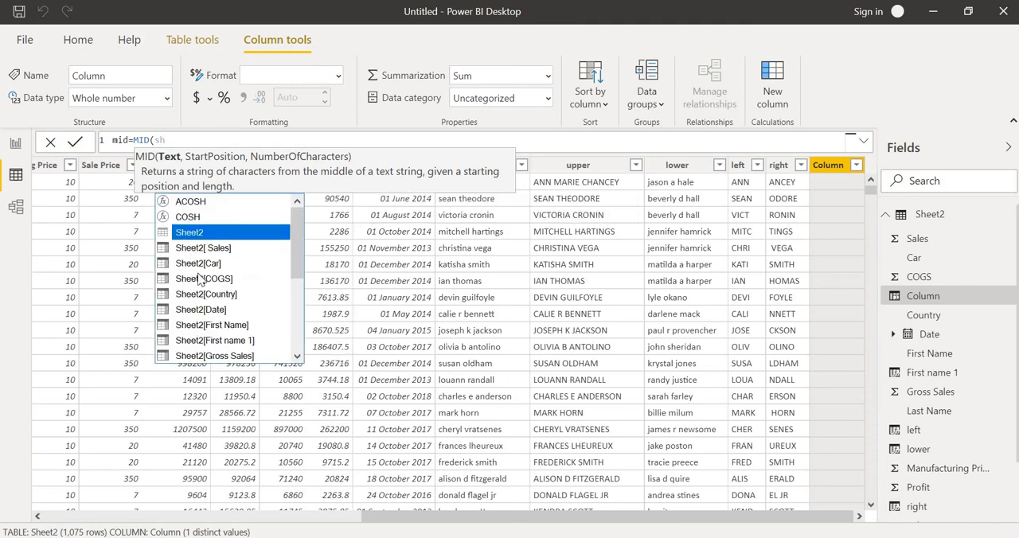
- Use Sheet2[upper] as the text argument of the MID formula for the new mid column
click(297, 355)
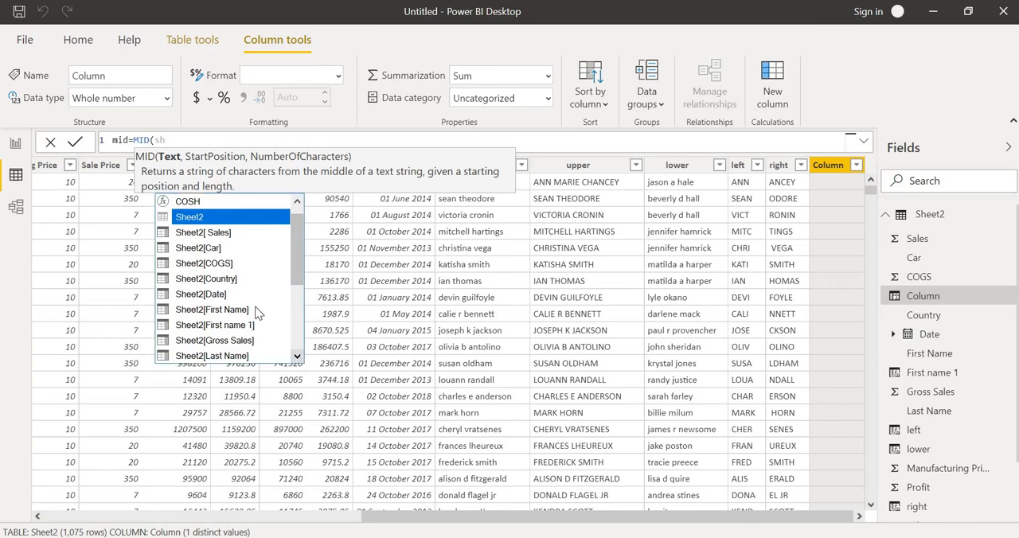
click(295, 359)
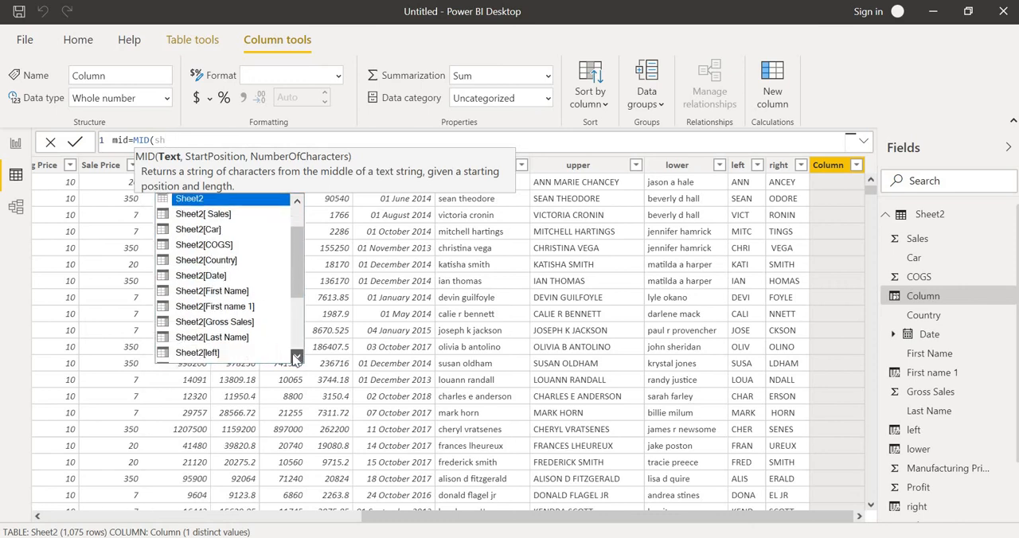
click(295, 359)
click(295, 359)
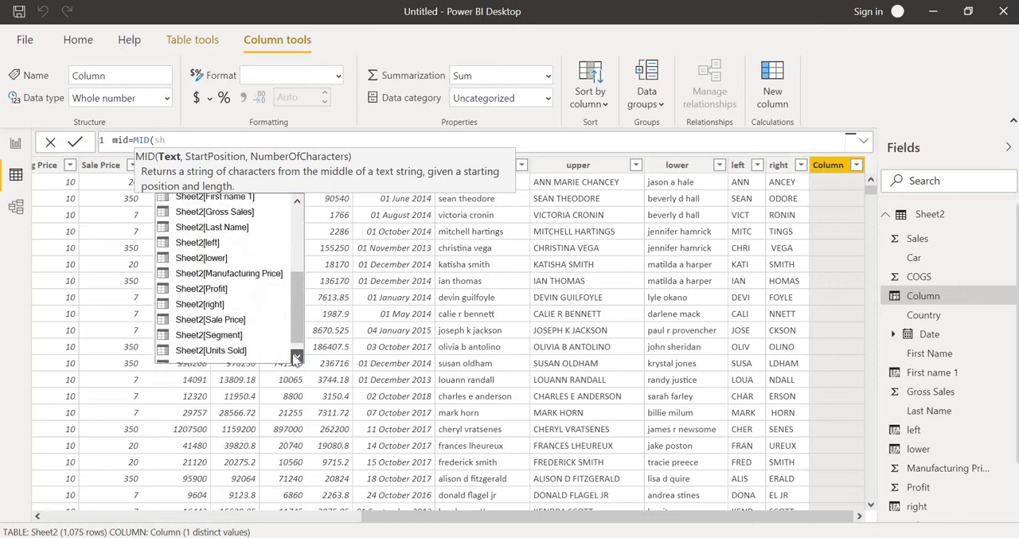
click(294, 359)
click(261, 341)
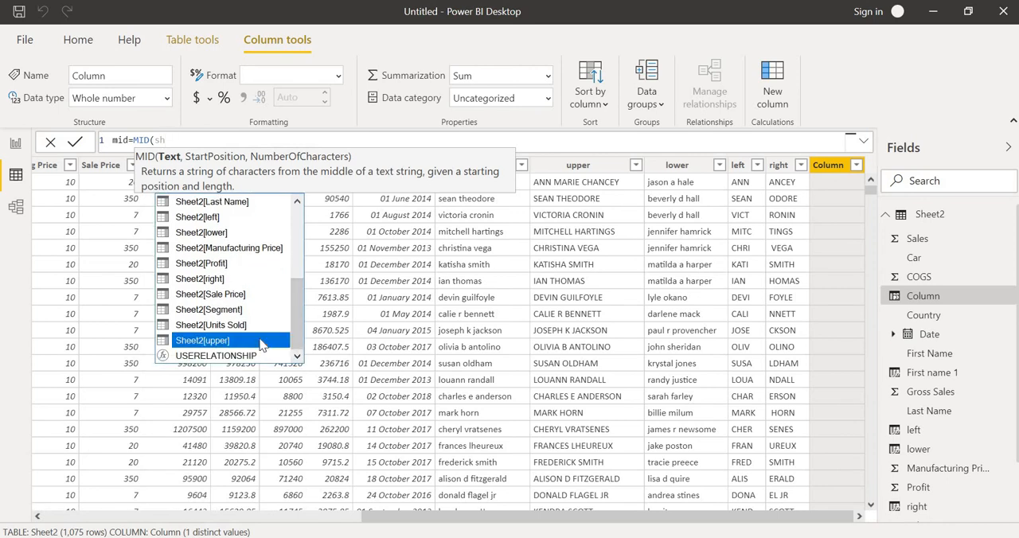
double_click(261, 340)
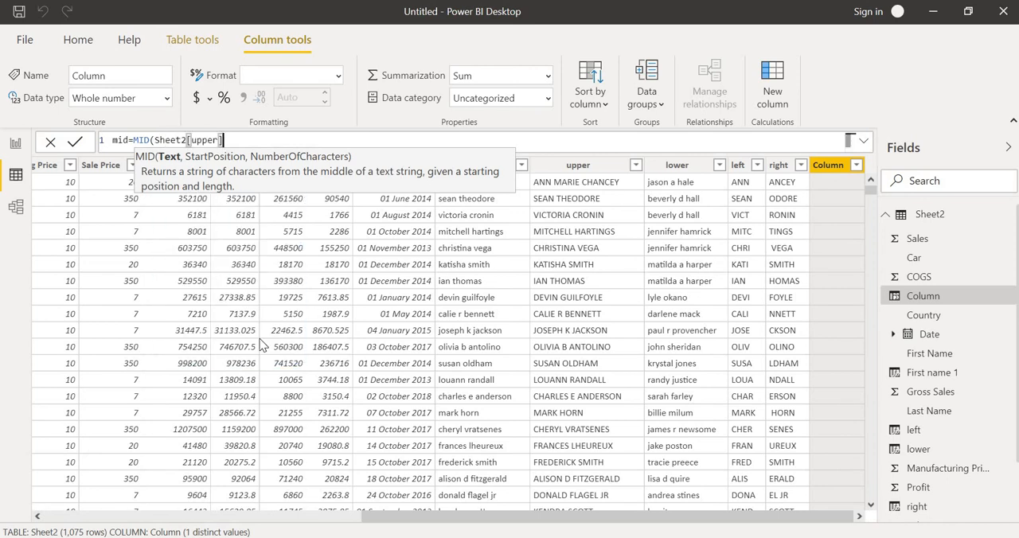
- Complete the MID formula with start position 3 and 4 as the number of characters, and commit it
text(,)
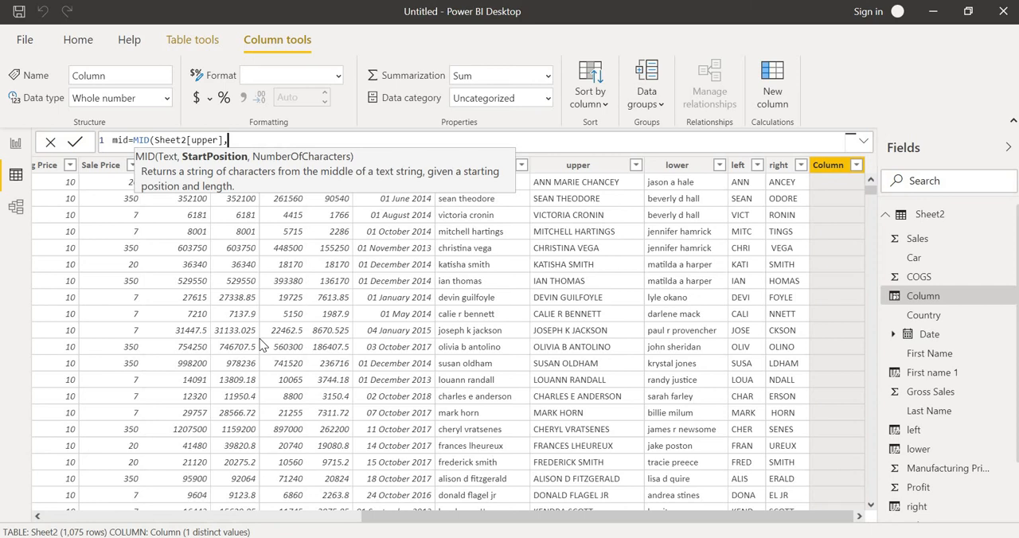
text(34)
key(BackSpace)
text(,)
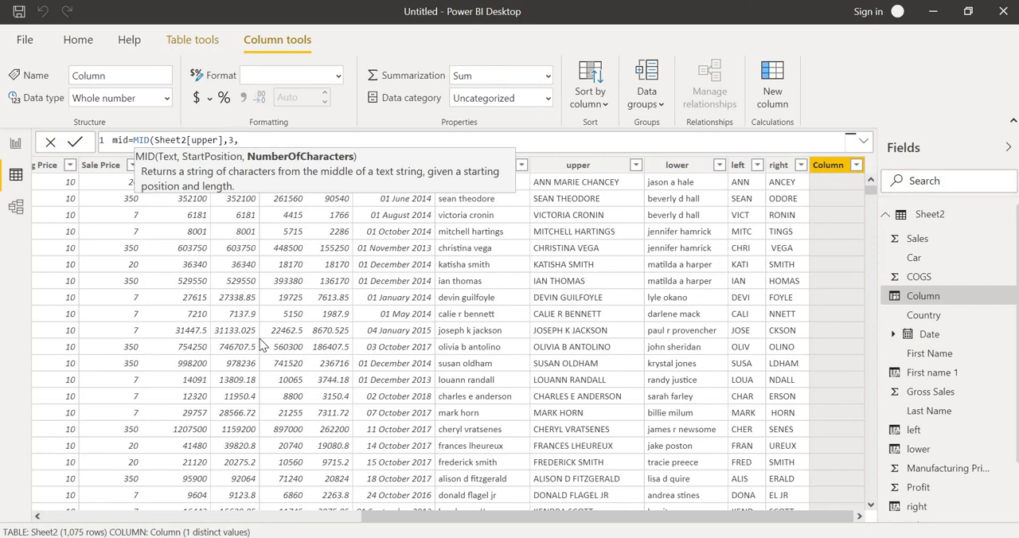
text(4))
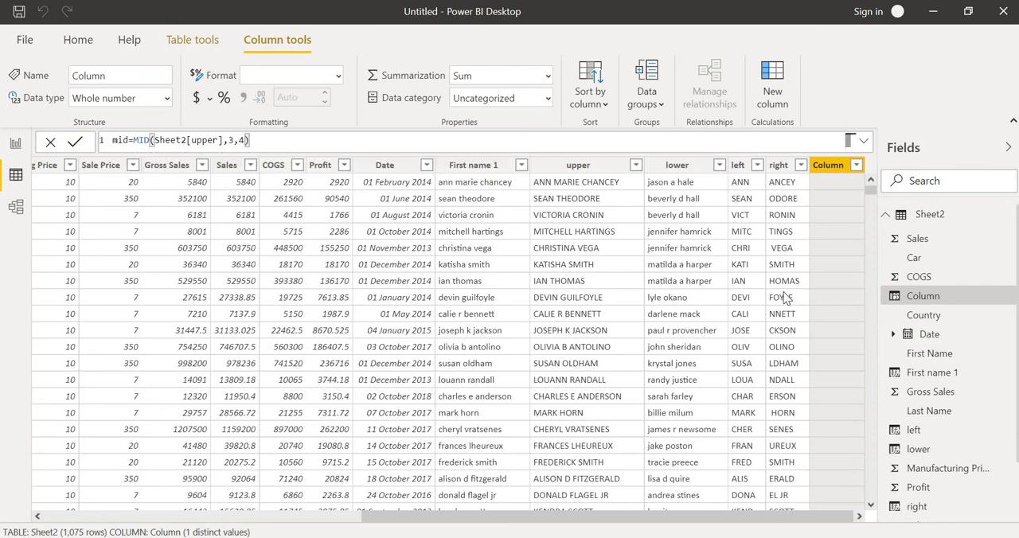
key(Return)
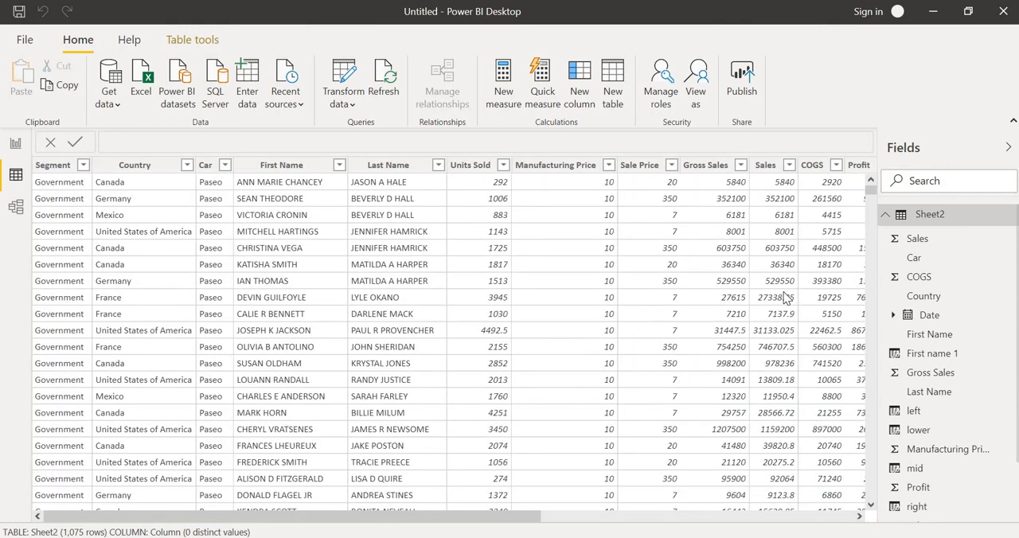
- Set the number of characters in the mid column's MID formula to 6 and commit the change
click(859, 517)
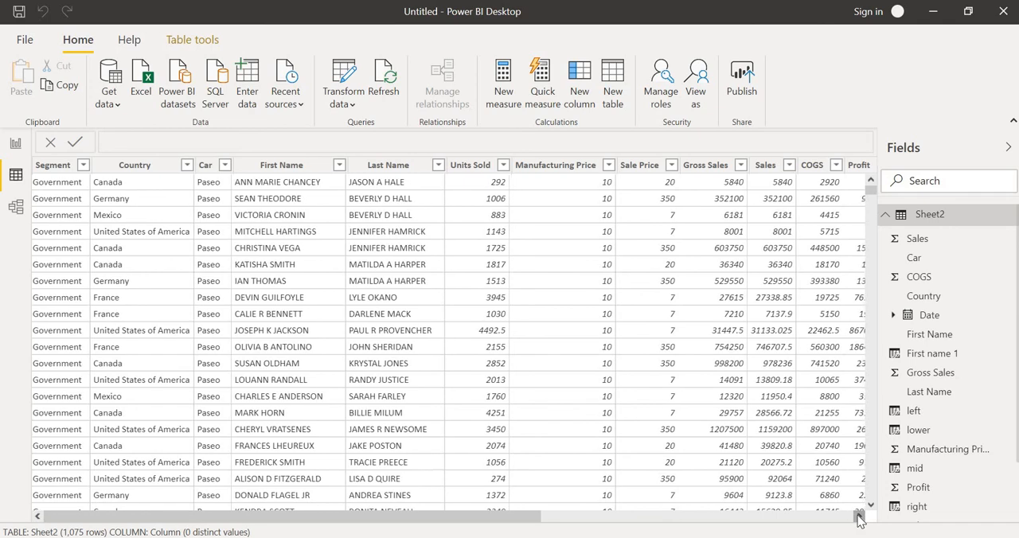
drag(860, 518, 859, 519)
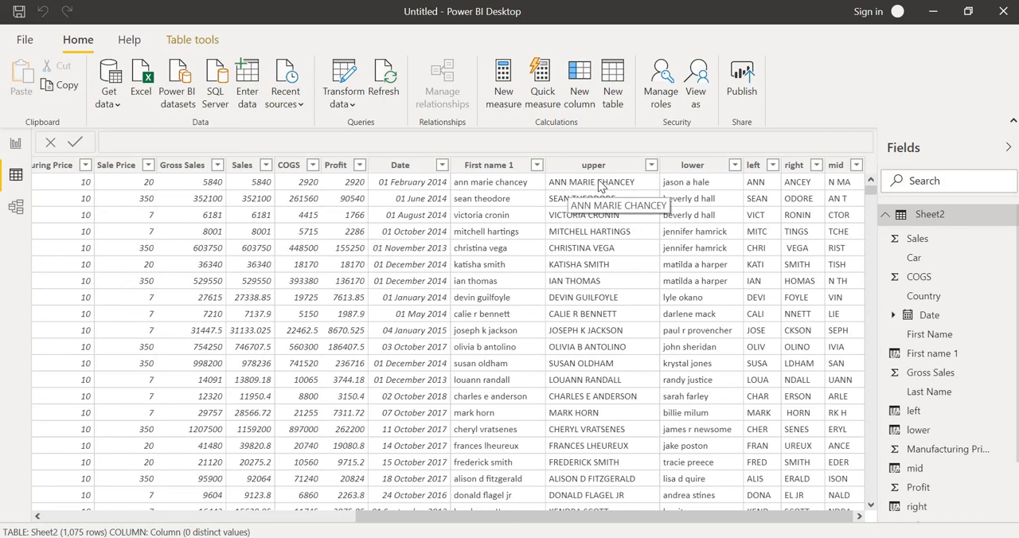
click(843, 169)
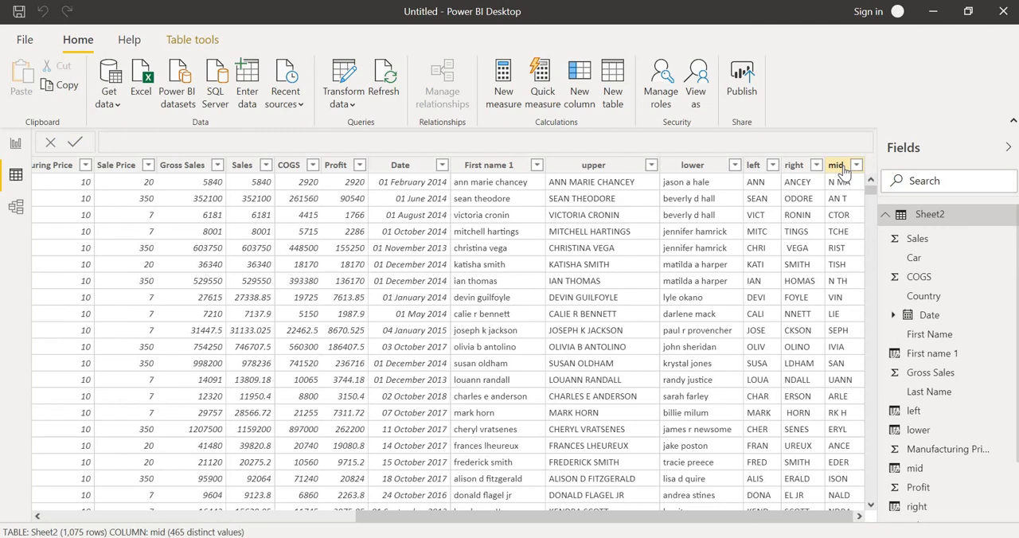
click(842, 169)
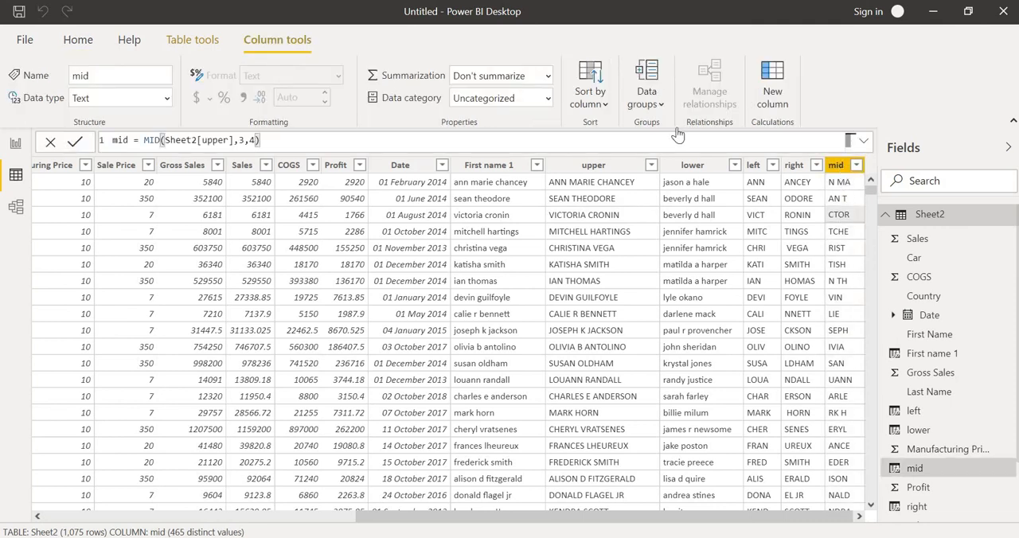
click(259, 140)
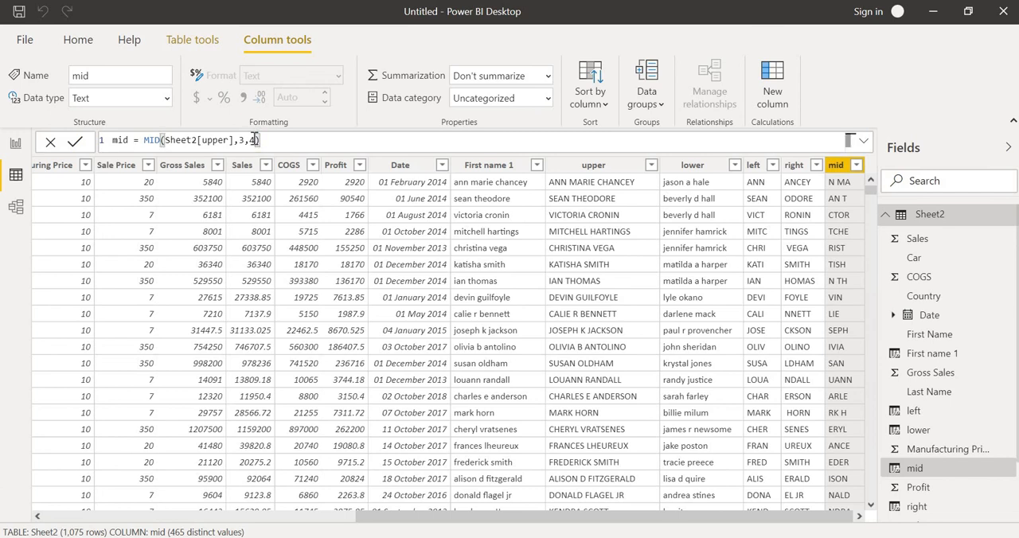
key(BackSpace)
text(6)
key(Return)
key(Return)
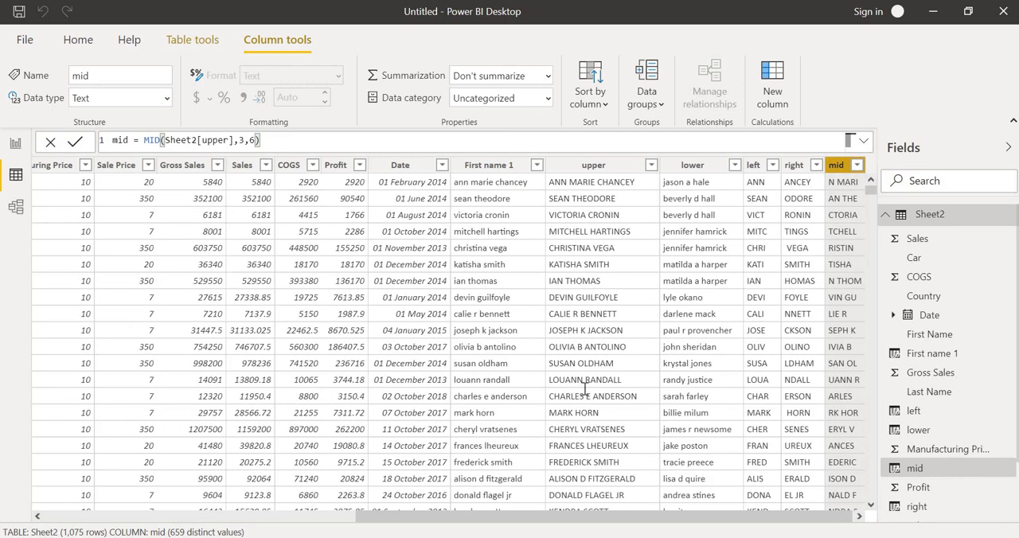
- Examine the extracted values in the mid column, including its filter list and further rows, against the upper column
click(857, 165)
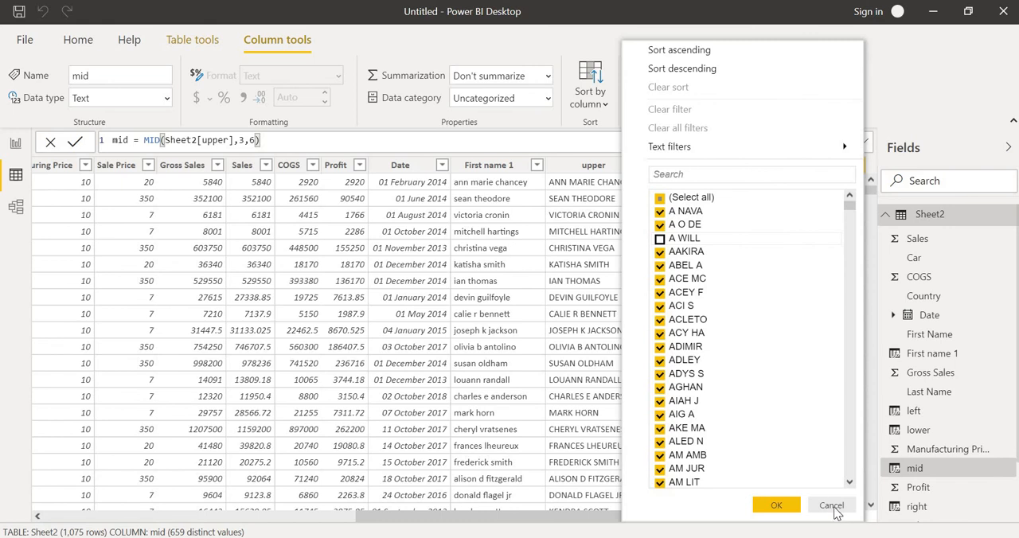
click(832, 508)
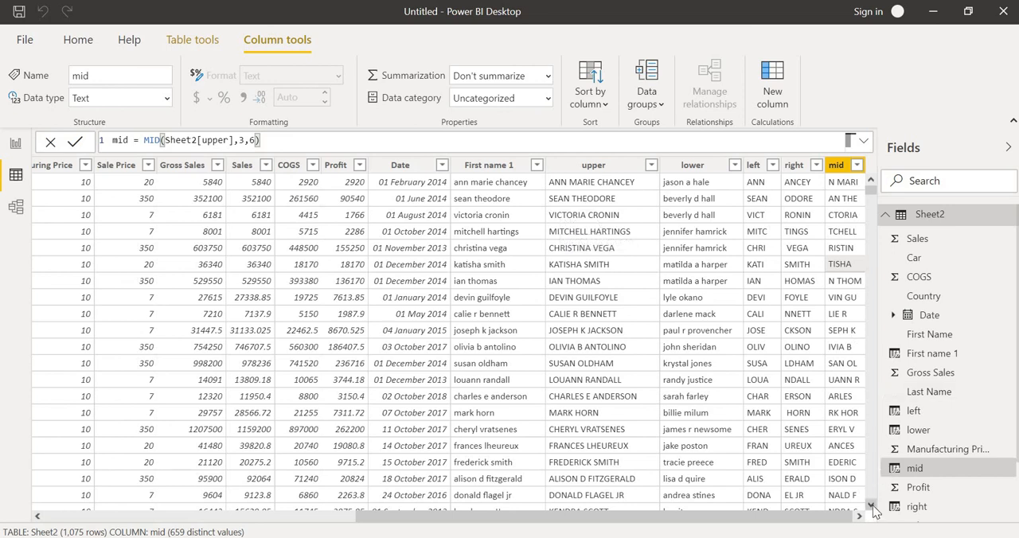
drag(872, 507, 873, 510)
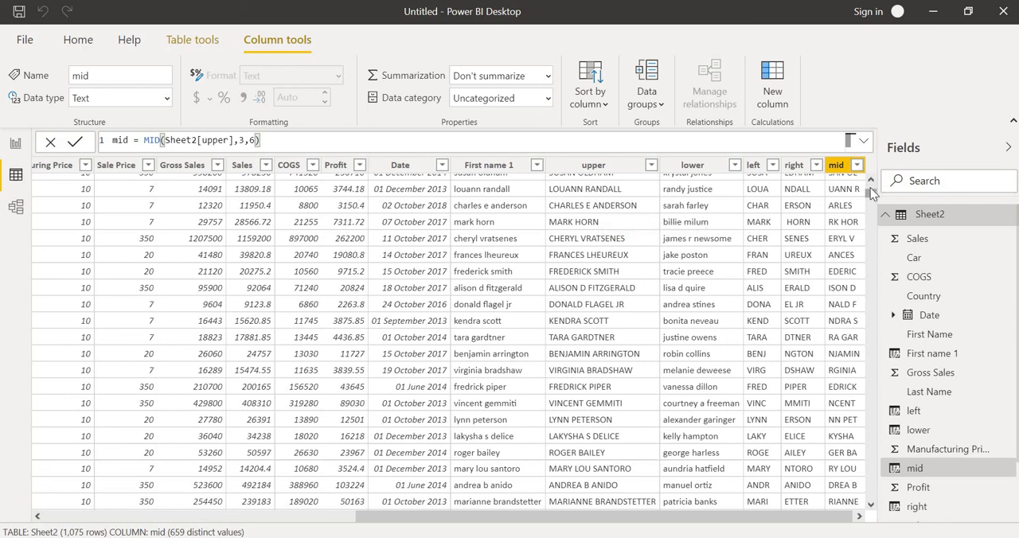
drag(873, 194, 873, 185)
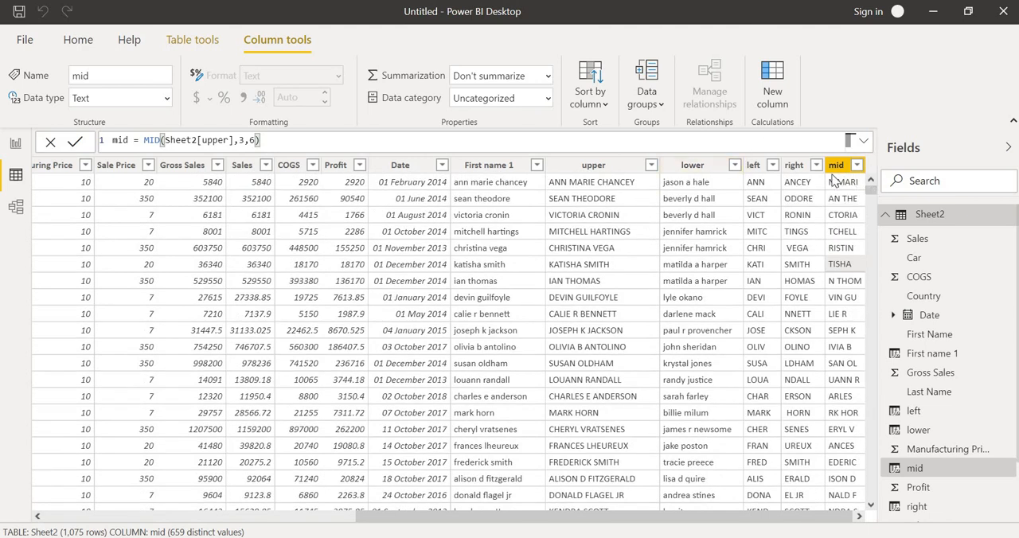
- Set the number of characters in the left column's LEFT formula to 2 and commit the change
click(753, 168)
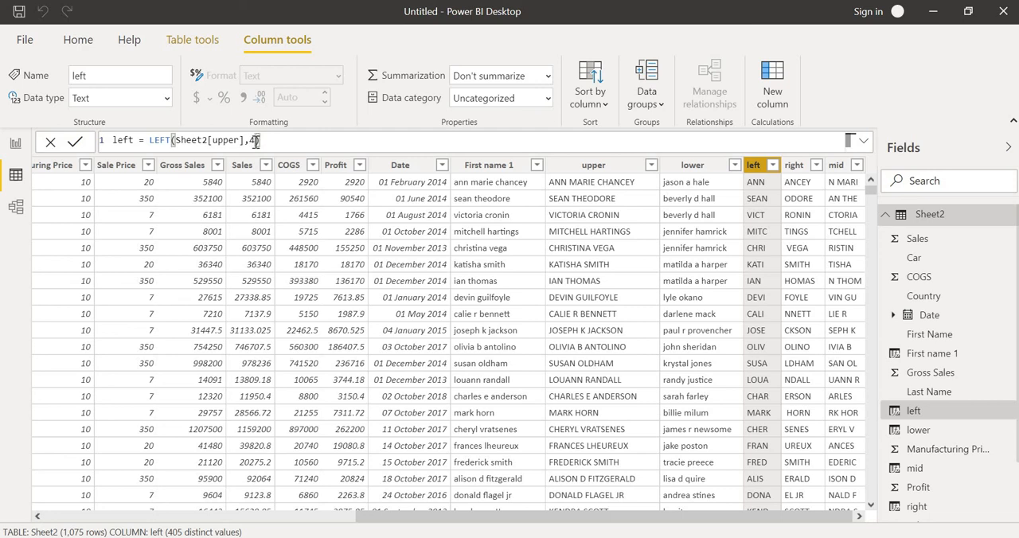
click(253, 140)
key(BackSpace)
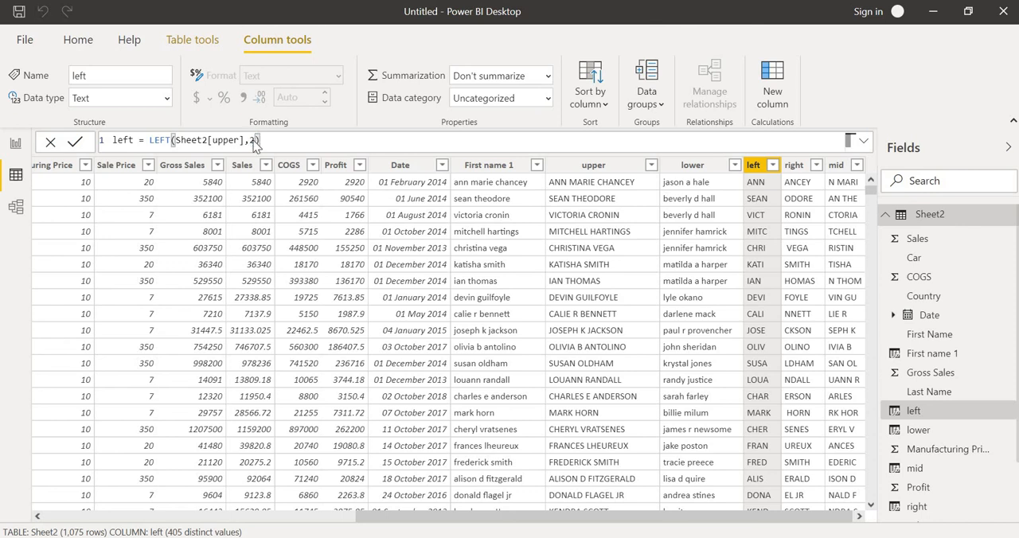
text(2)
key(Return)
triple_click(268, 140)
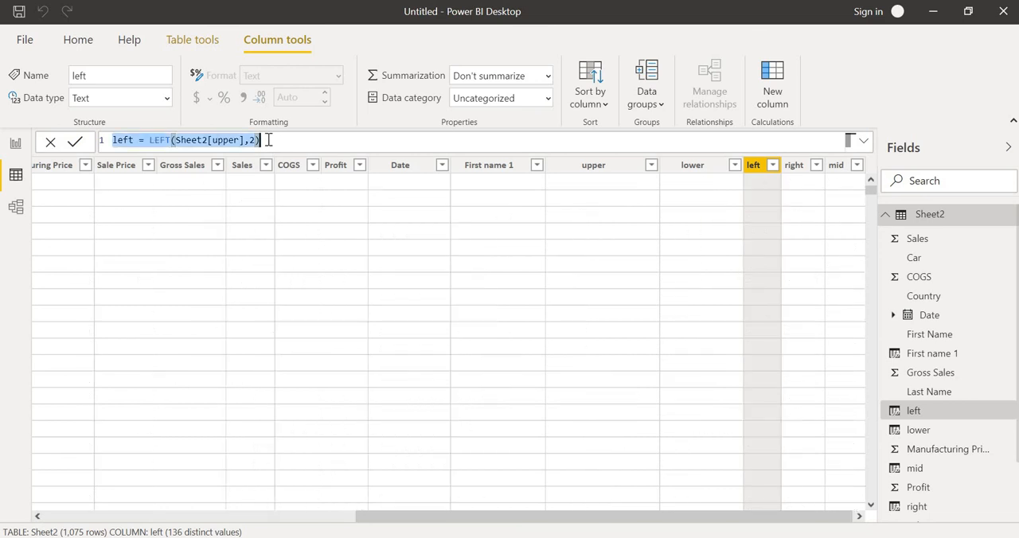
click(269, 140)
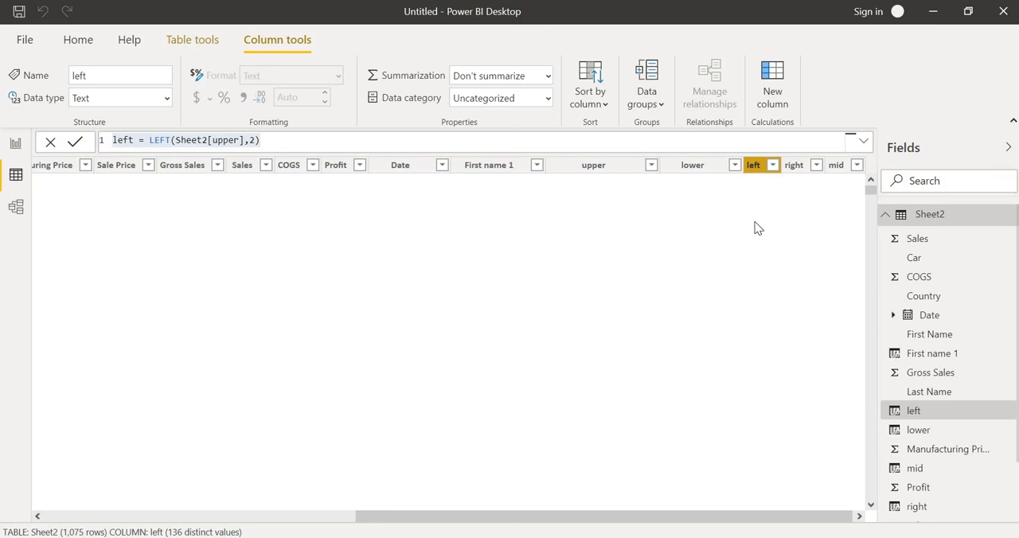